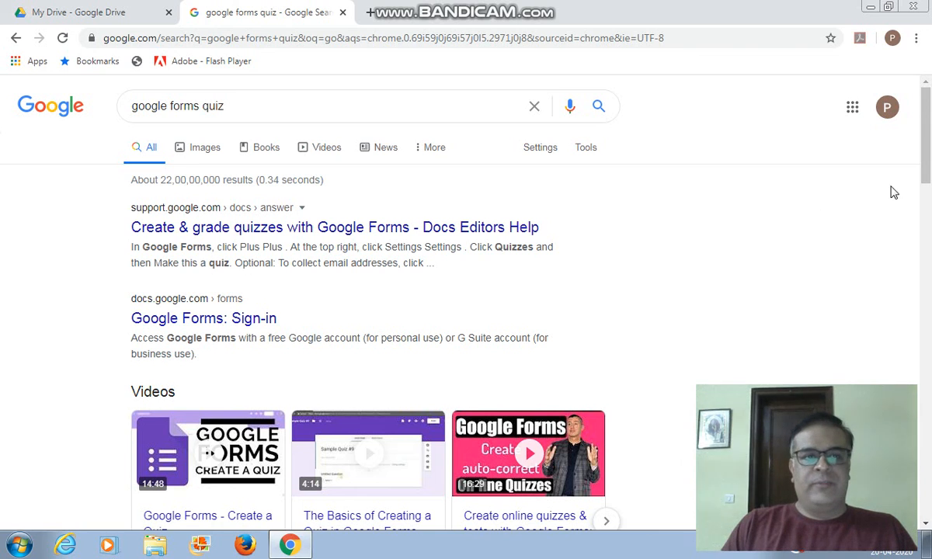
Close the Google search results page and open Google Drive from the list of Google apps.
mouse_move(924, 169)
mouse_down()
mouse_move(926, 354)
mouse_move(925, 159)
mouse_up()
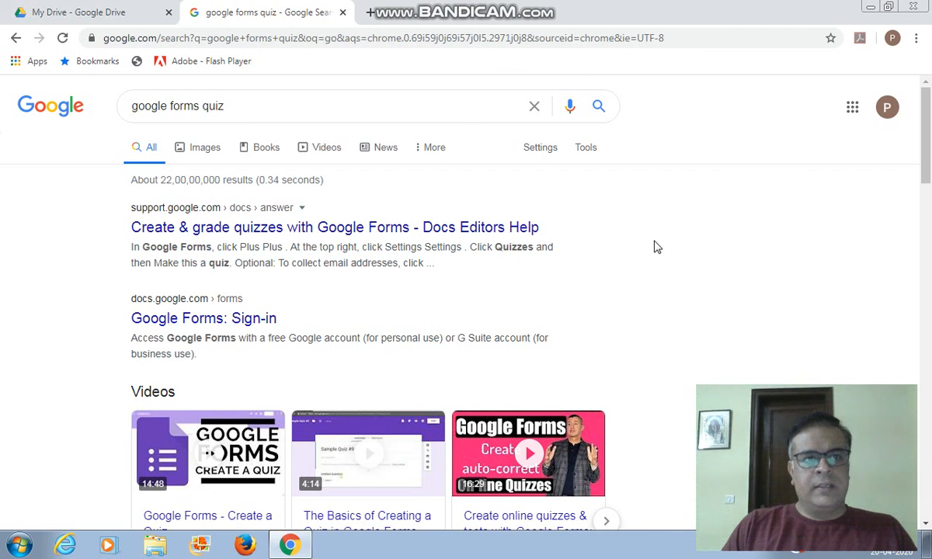
click(343, 14)
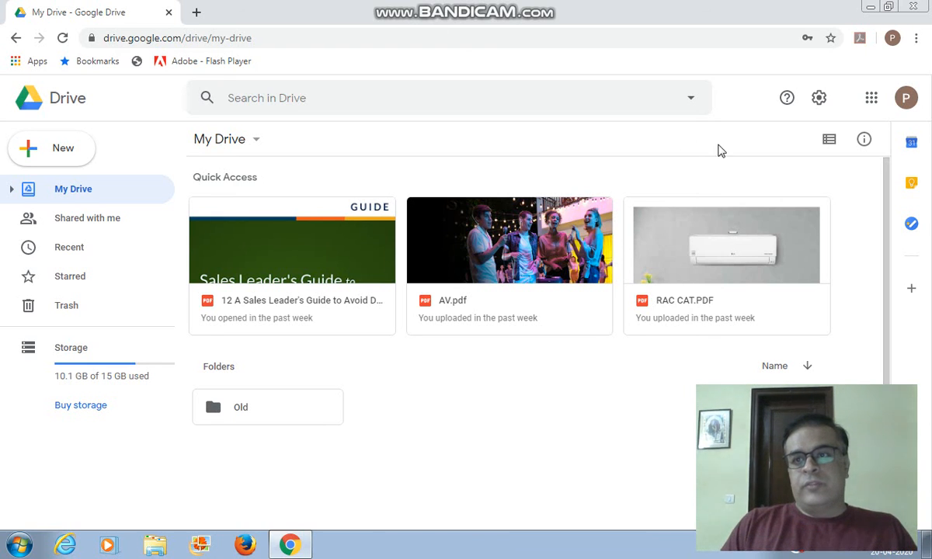
click(874, 104)
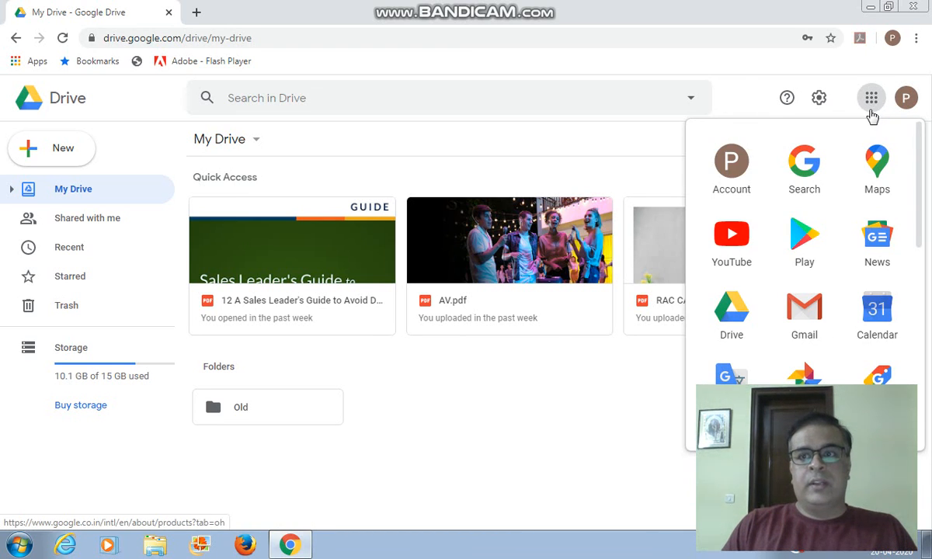
click(731, 326)
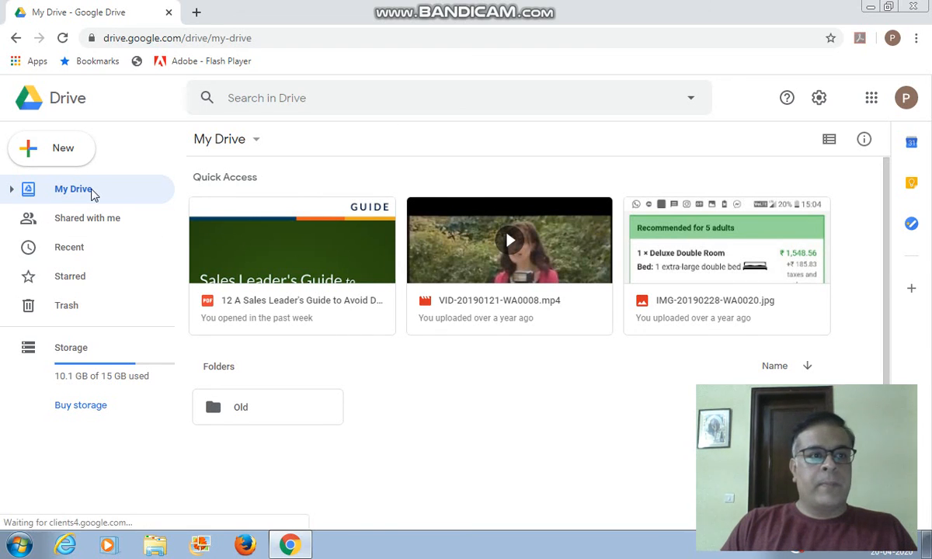
Create a new blank Google Form from Drive and dismiss the tip about reusing questions.
click(59, 152)
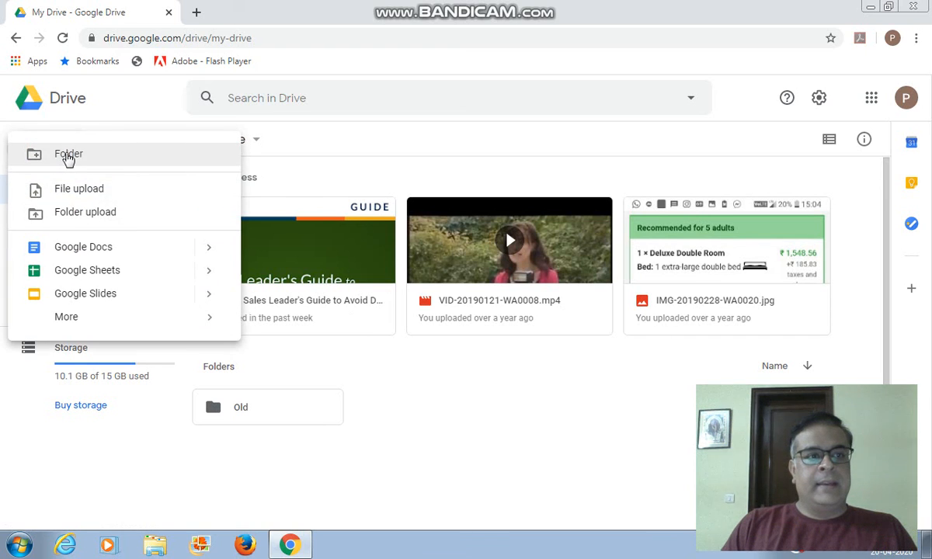
mouse_move(116, 316)
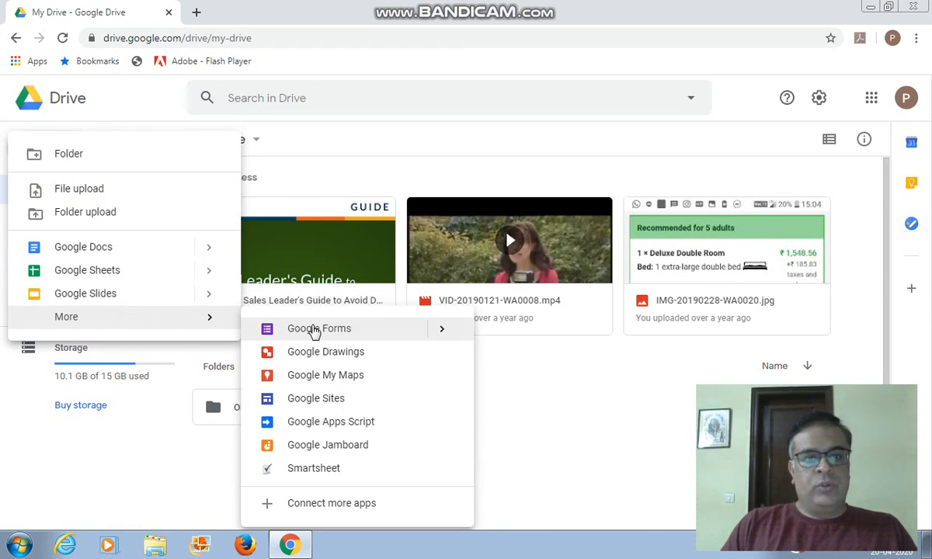
mouse_move(441, 334)
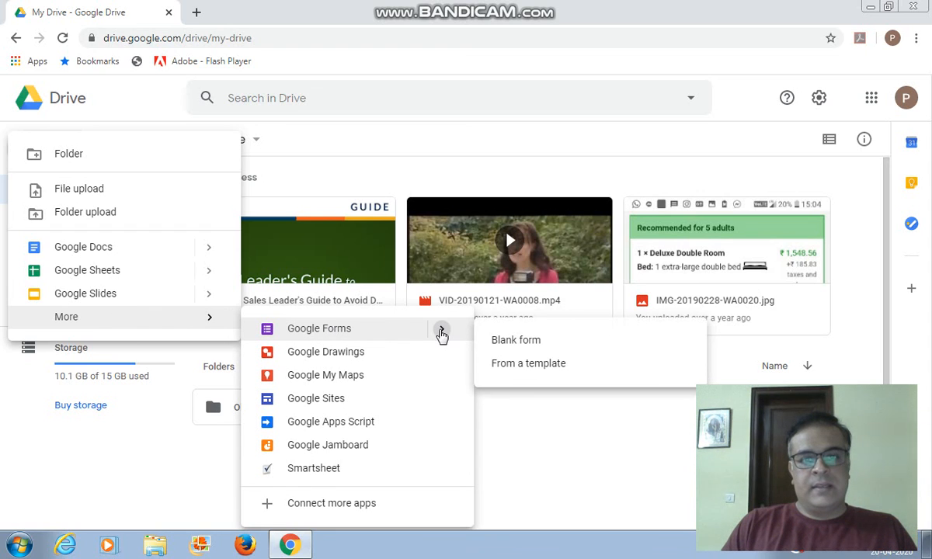
click(513, 345)
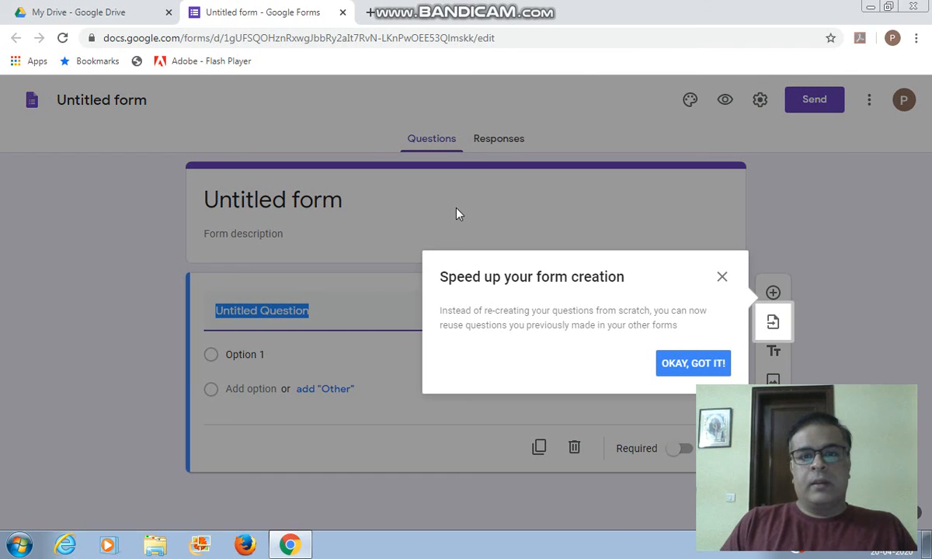
click(683, 363)
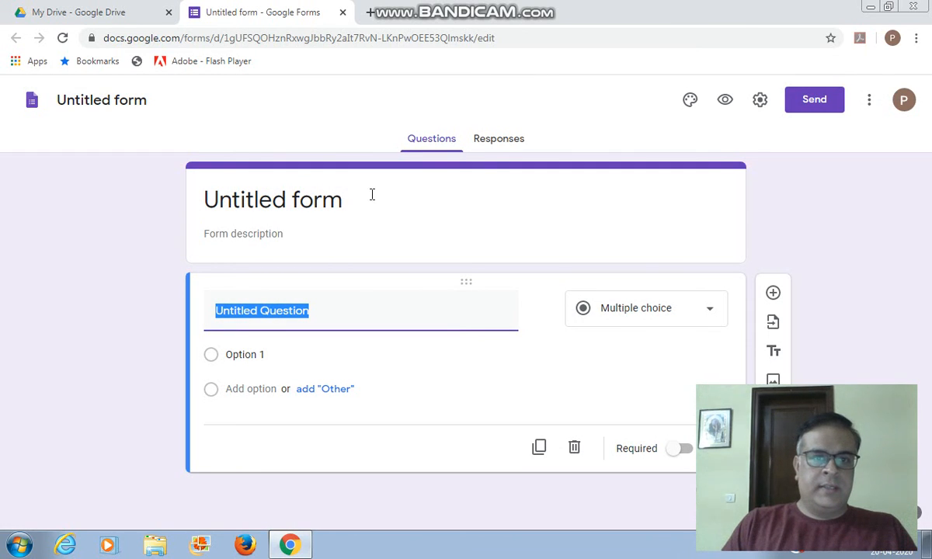
Title the form "TV Questionnaire" and enter the description "This is a questionnaire on TV".
click(247, 197)
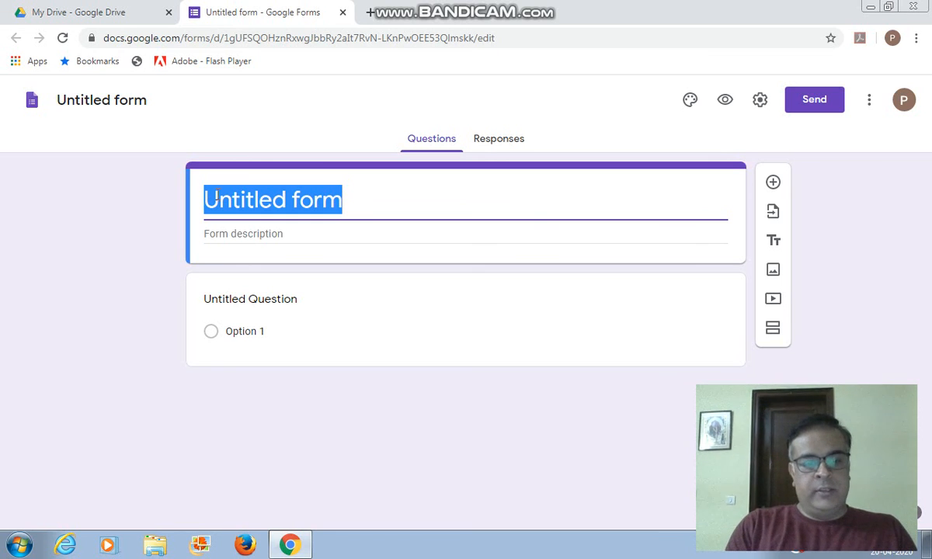
text(TV)
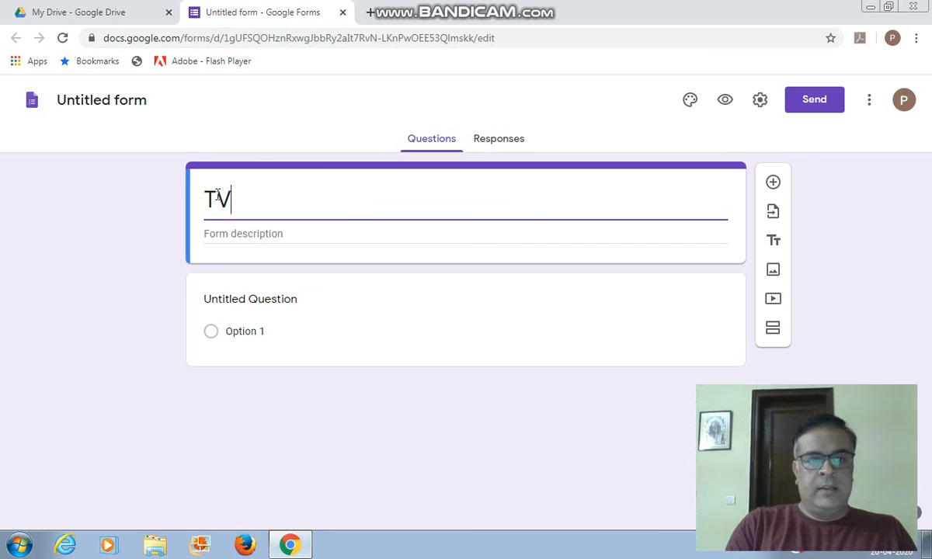
text( Questio)
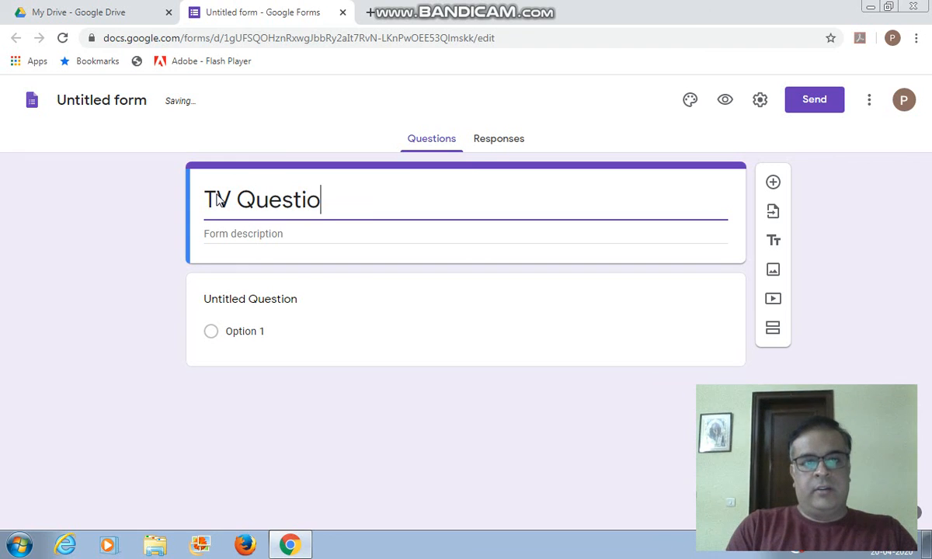
text(nnaire)
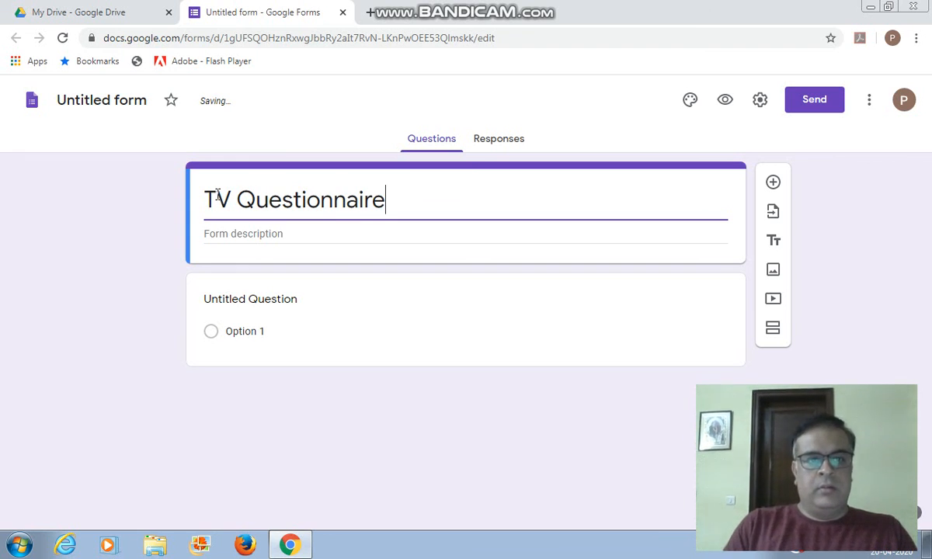
click(235, 236)
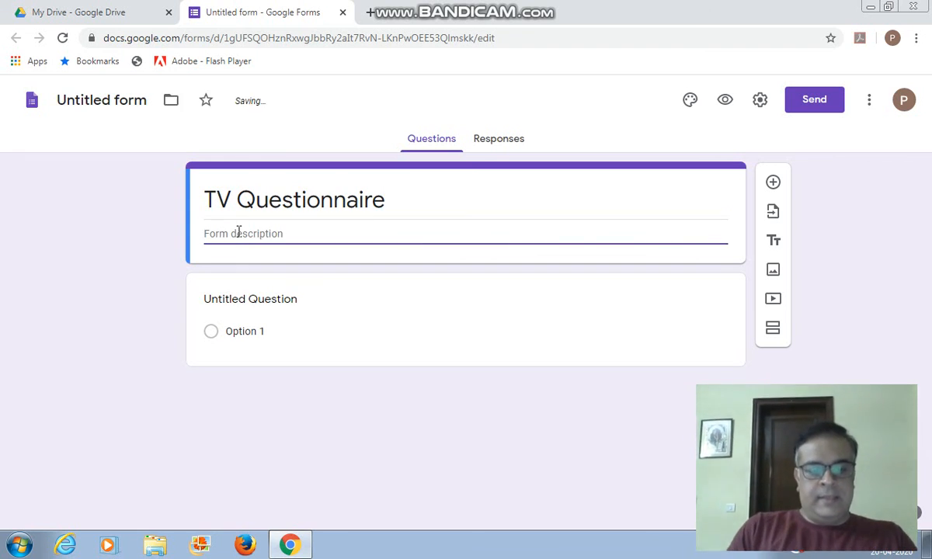
text(This is)
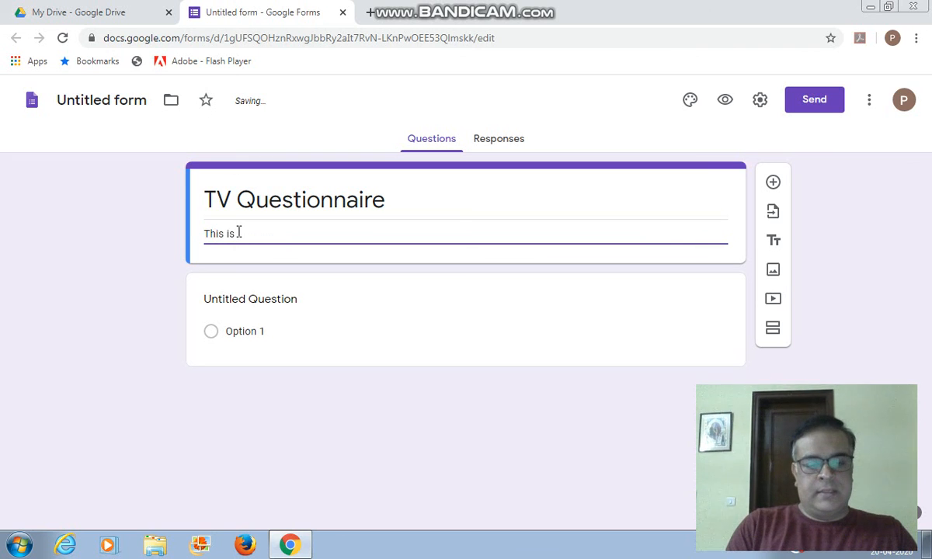
text( a quesstio)
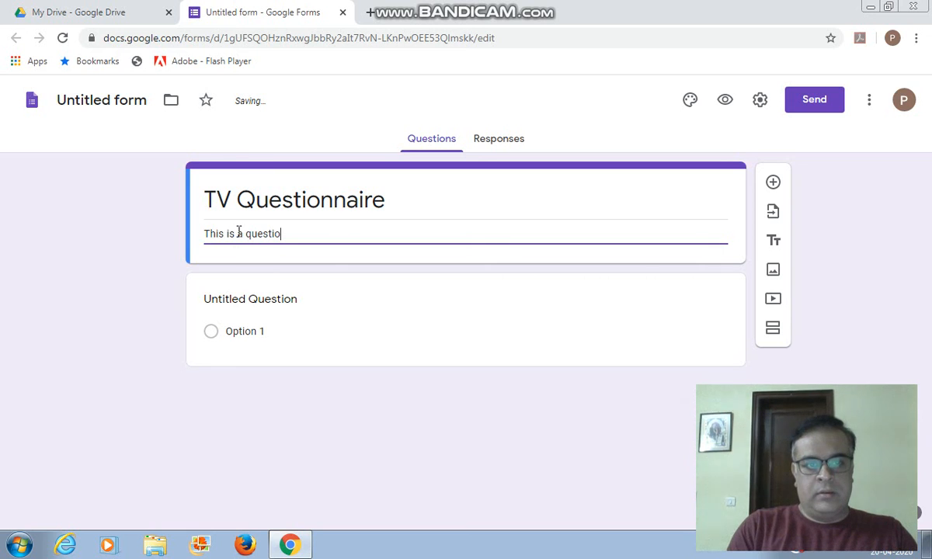
text(nnaire on TV)
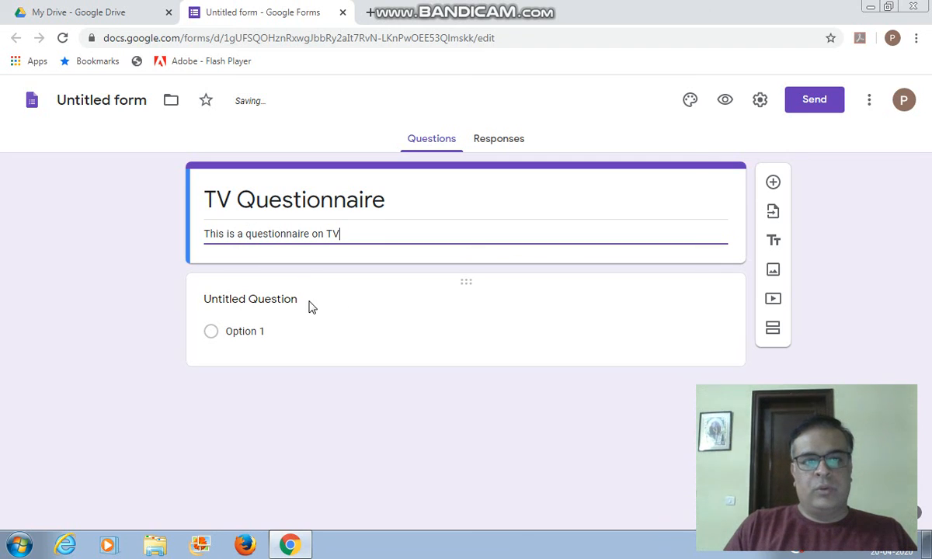
Change the first question to Short answer and word it "Enter the employee ID here.".
click(285, 300)
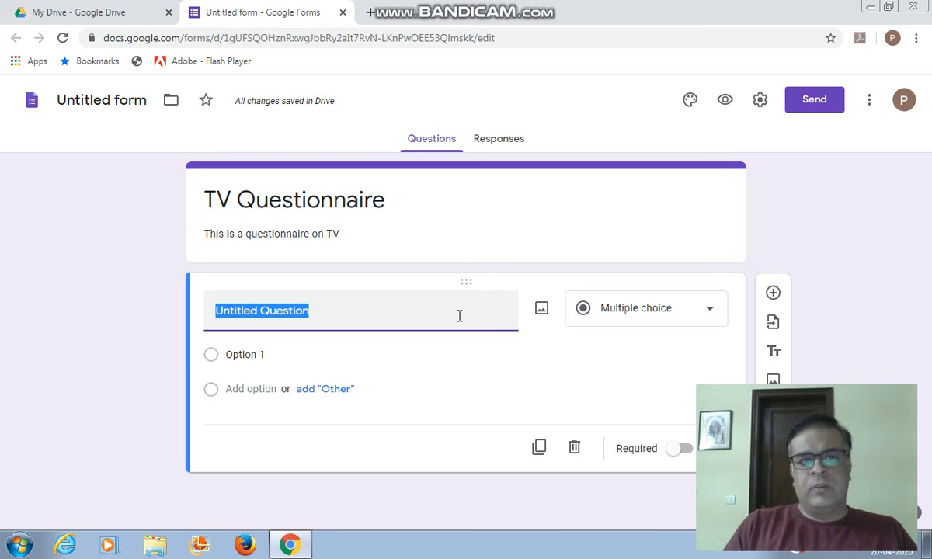
click(645, 318)
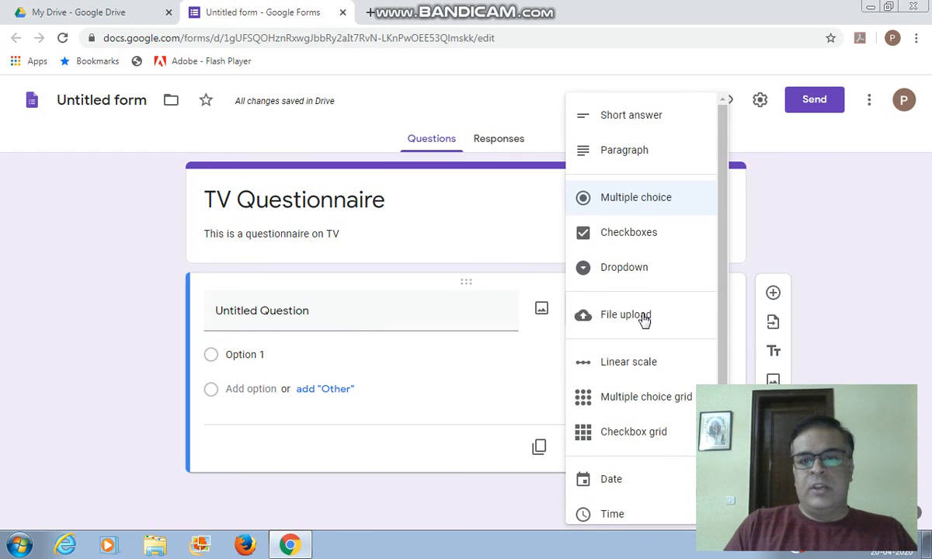
click(634, 118)
click(271, 314)
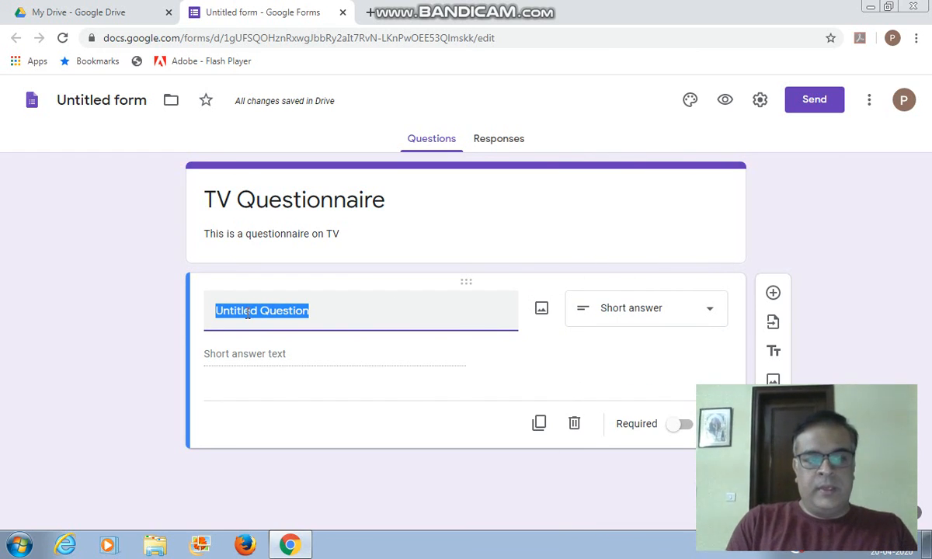
text(E)
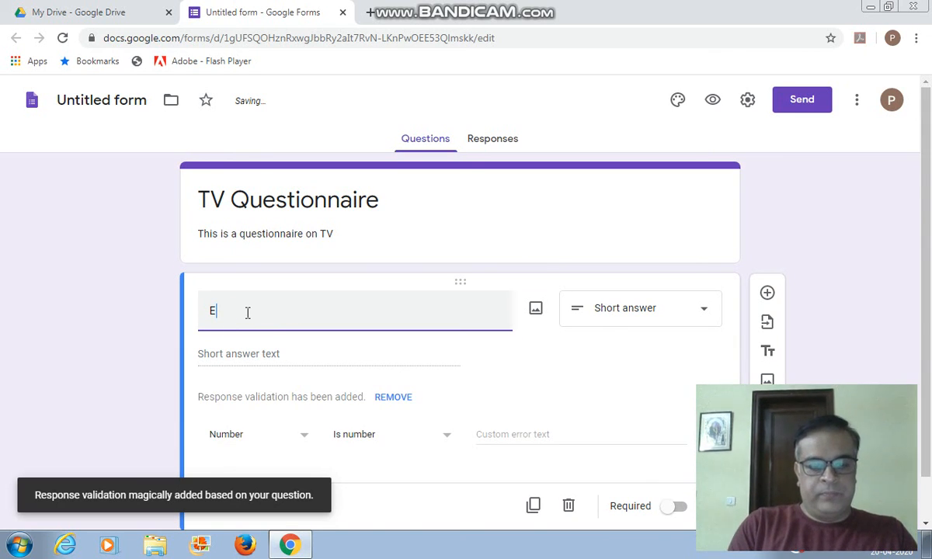
text(ter r the empl)
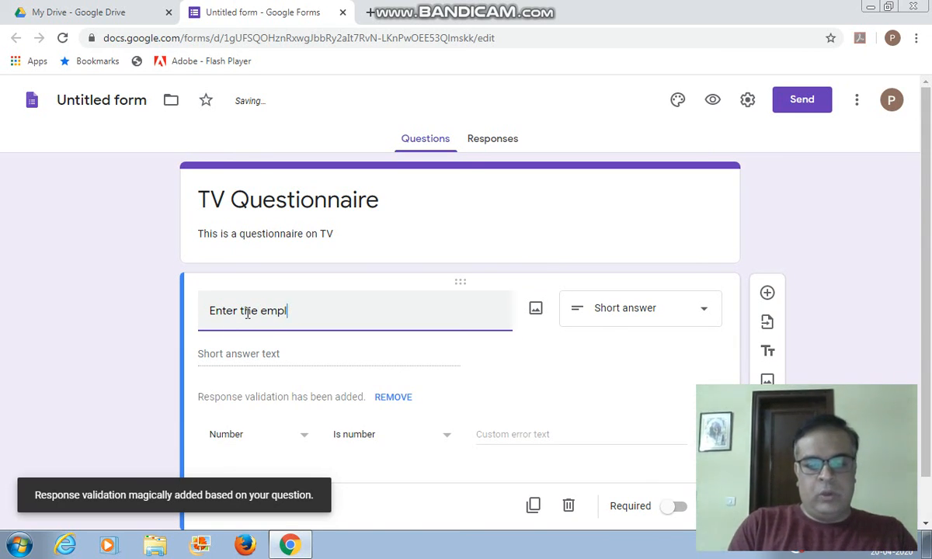
text(oyee ID)
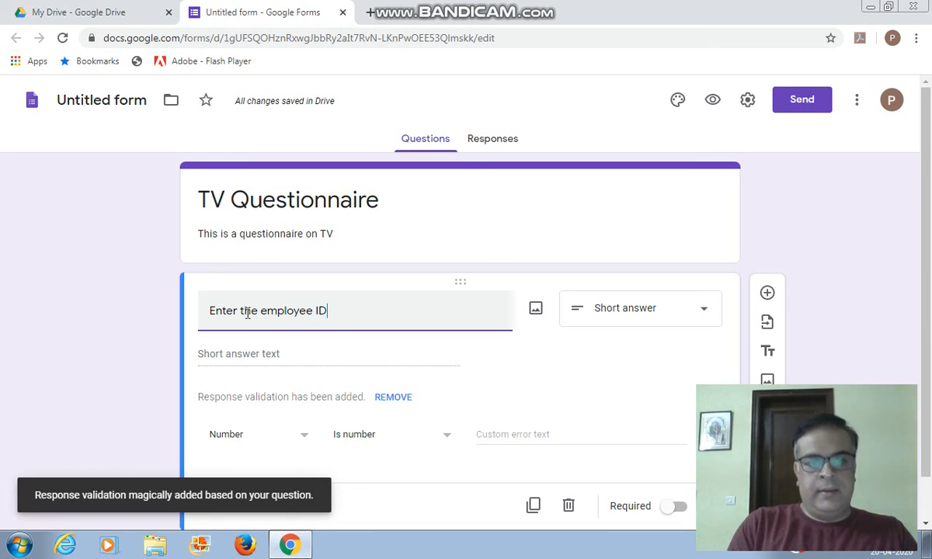
text( here.)
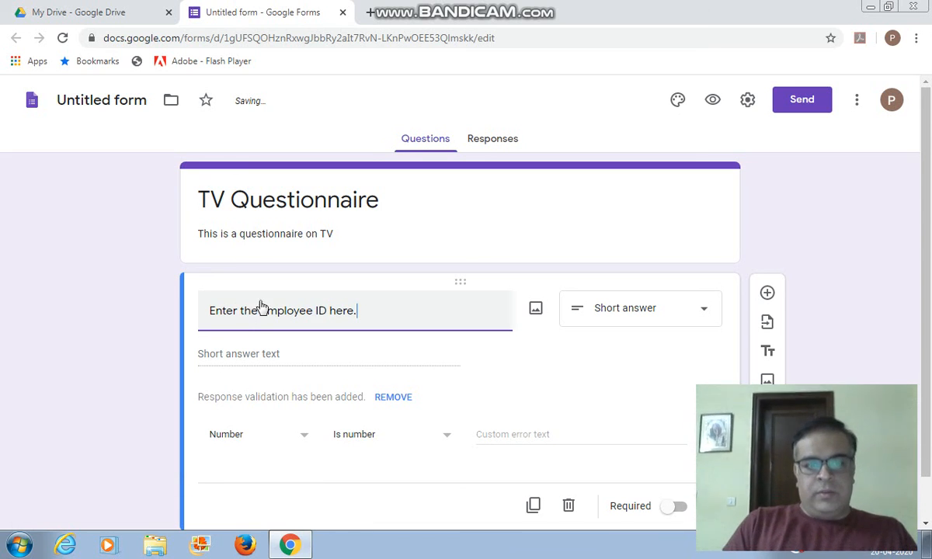
Remove the response validation from the employee ID question and make the question required.
click(261, 357)
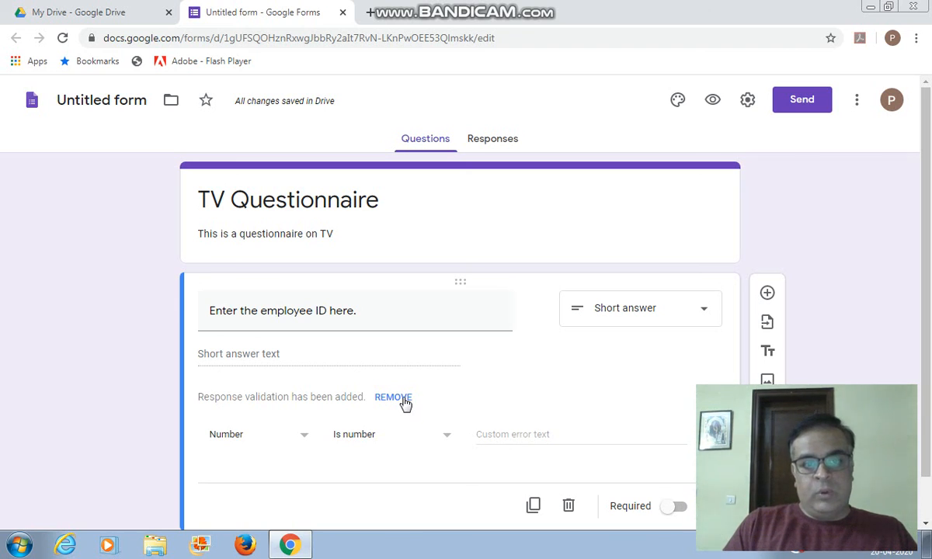
click(393, 397)
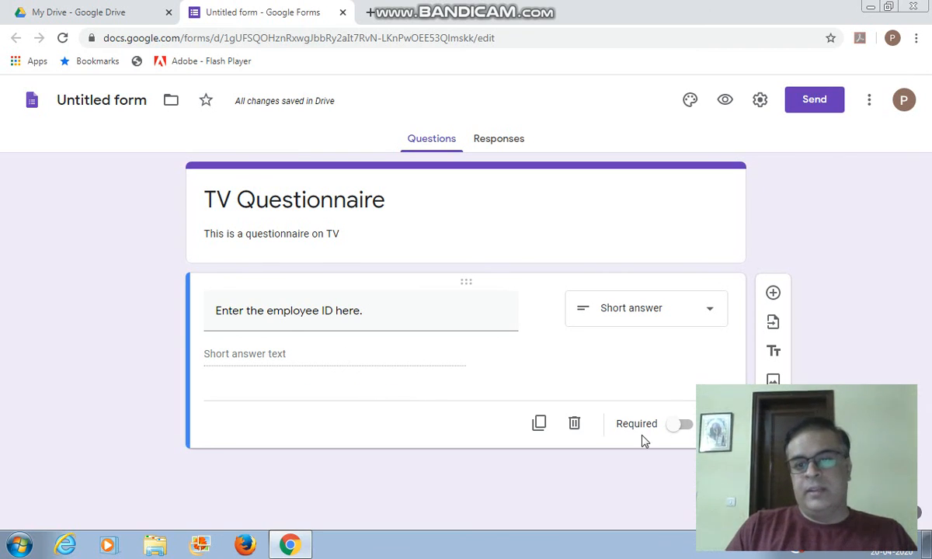
click(673, 429)
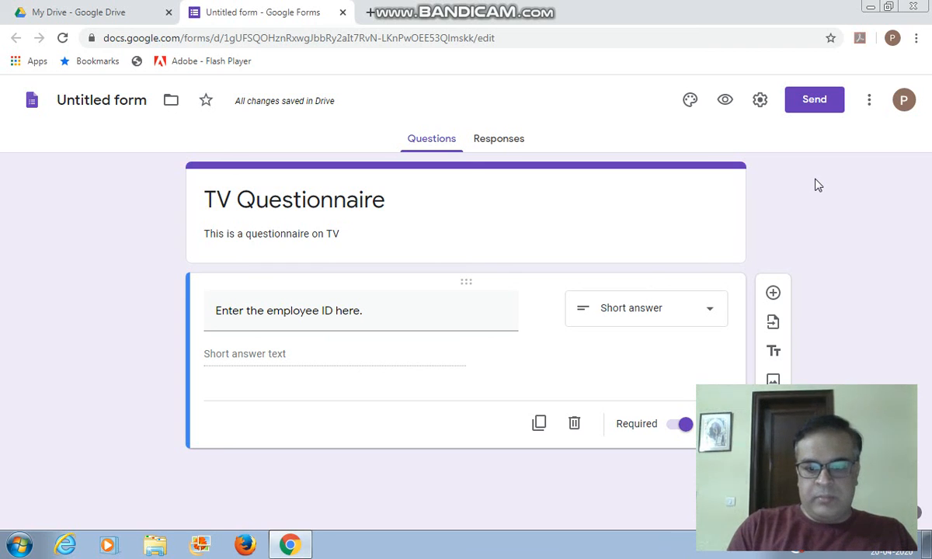
Add a multiple-choice question reading "What is the full form of OLED?" and look at the sources for inserting an image into it.
key(ctrl+minus)
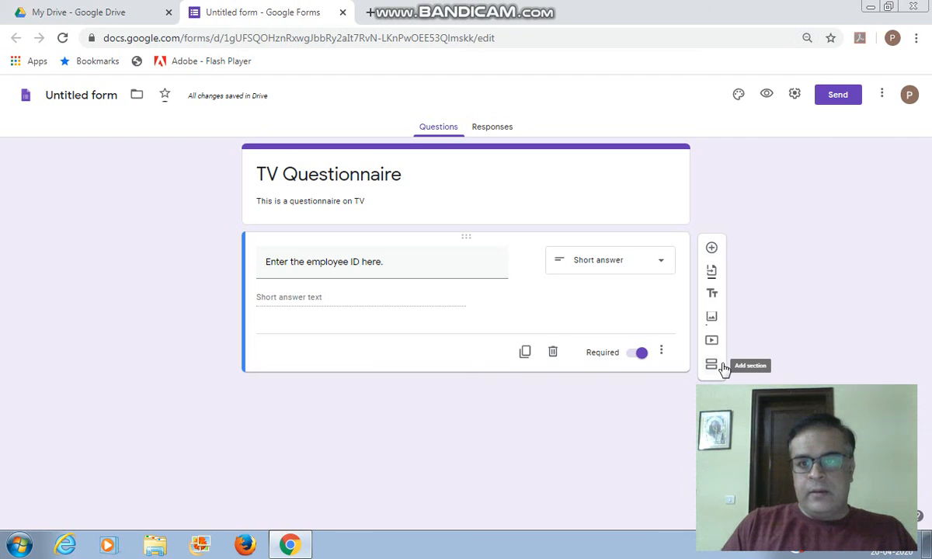
click(712, 249)
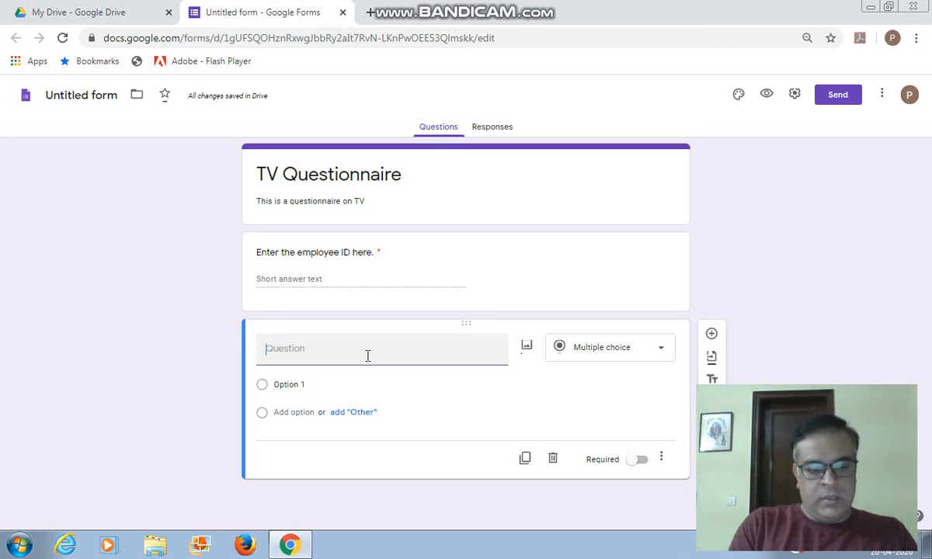
text(Wha)
text(is the ful)
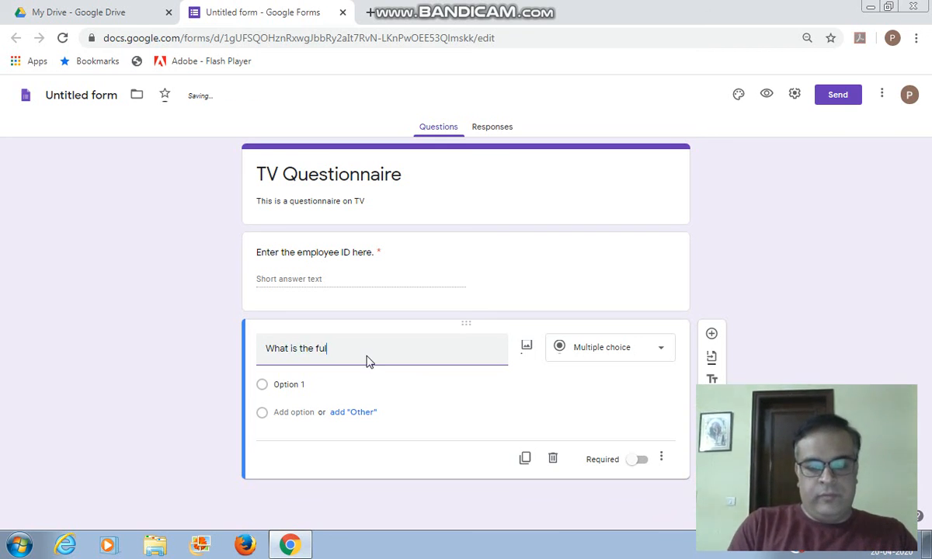
text(l form of )
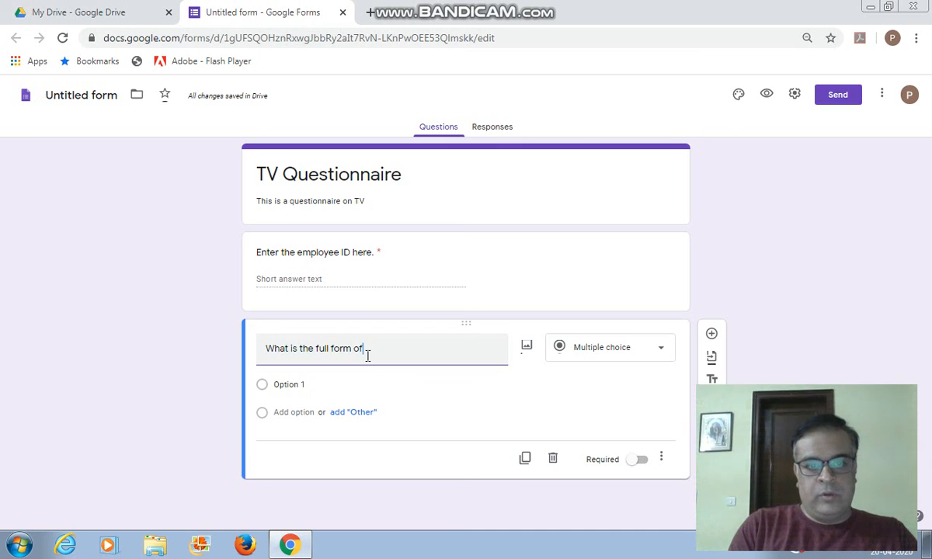
text(OL)
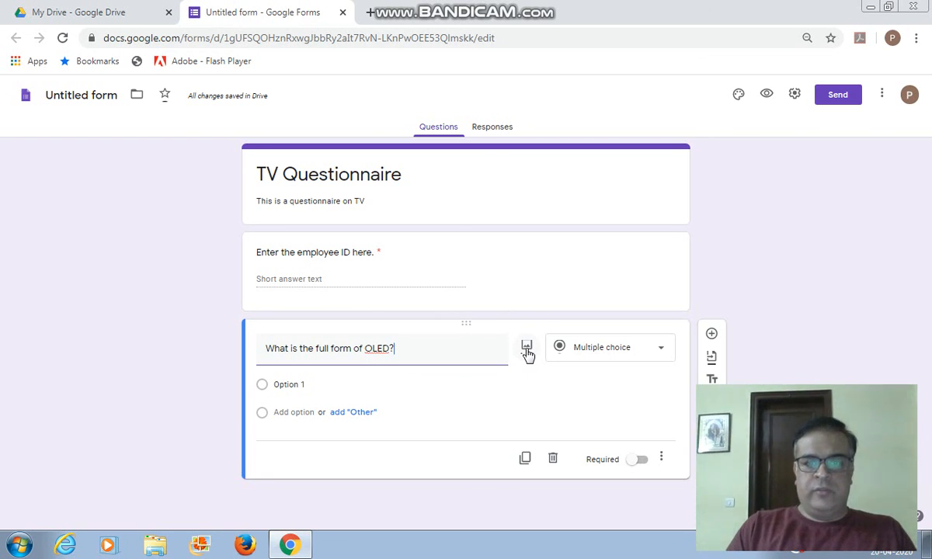
click(527, 348)
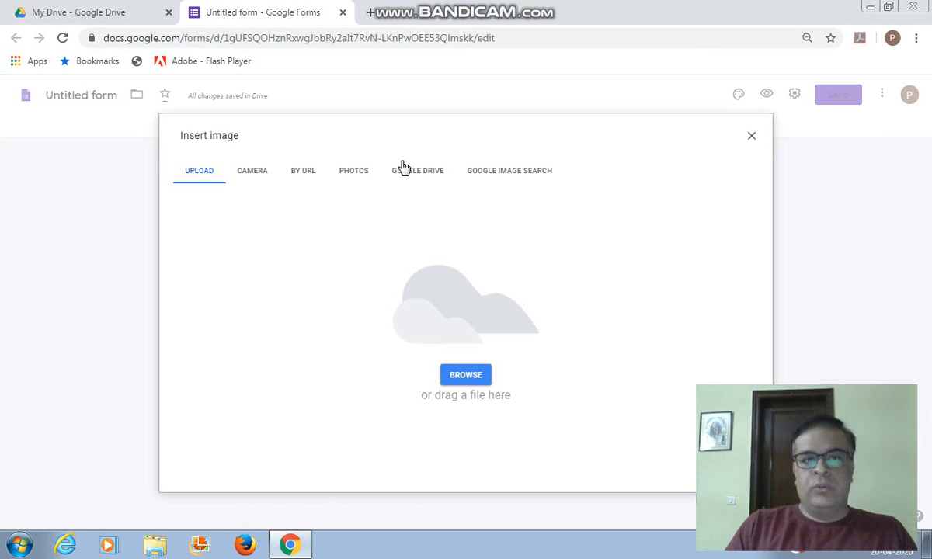
click(751, 136)
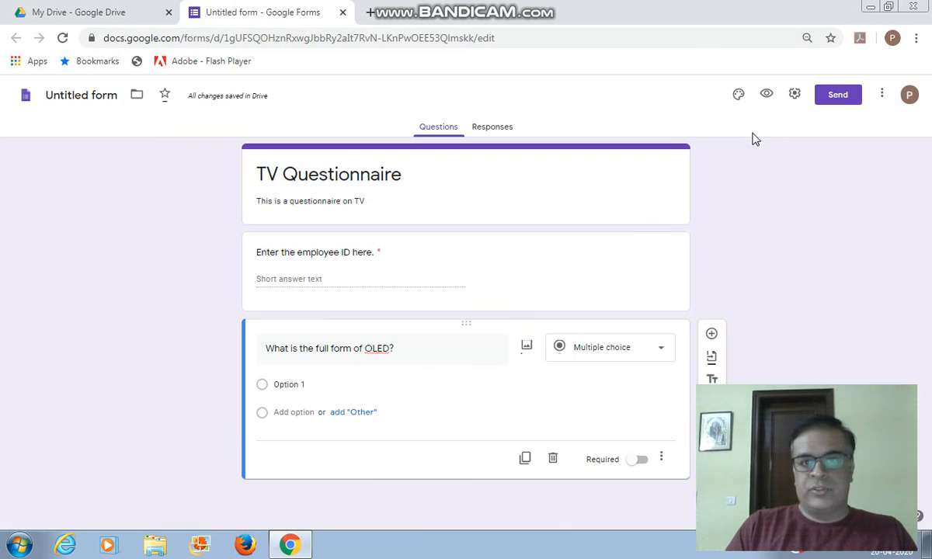
Enter "Organic Light Emitting Diode" and "Organ Light Emitting Diode" as the first two answer options of the OLED question.
click(340, 381)
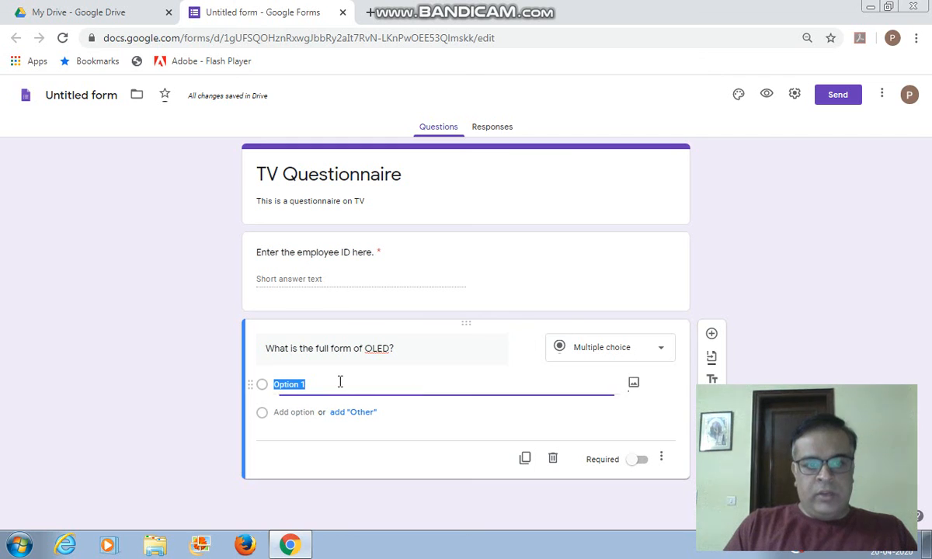
text(O)
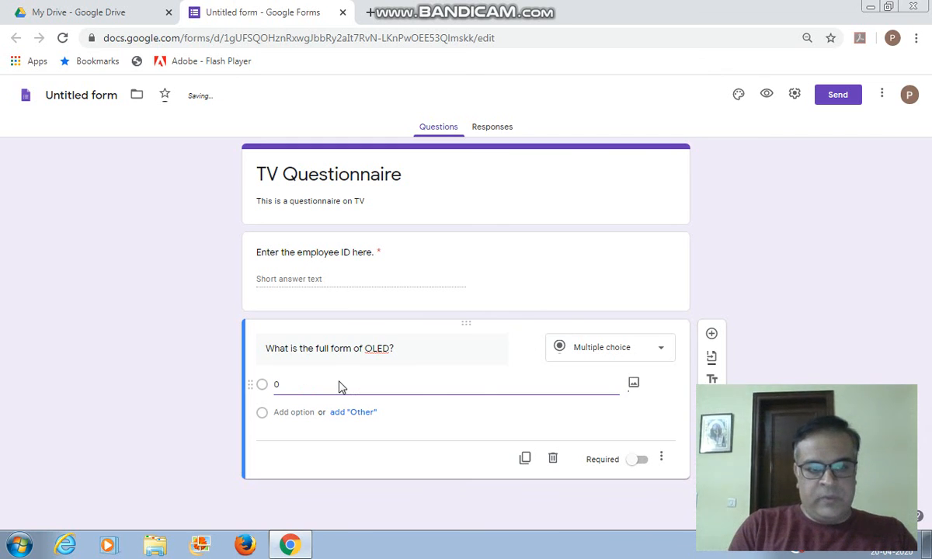
text(rganic)
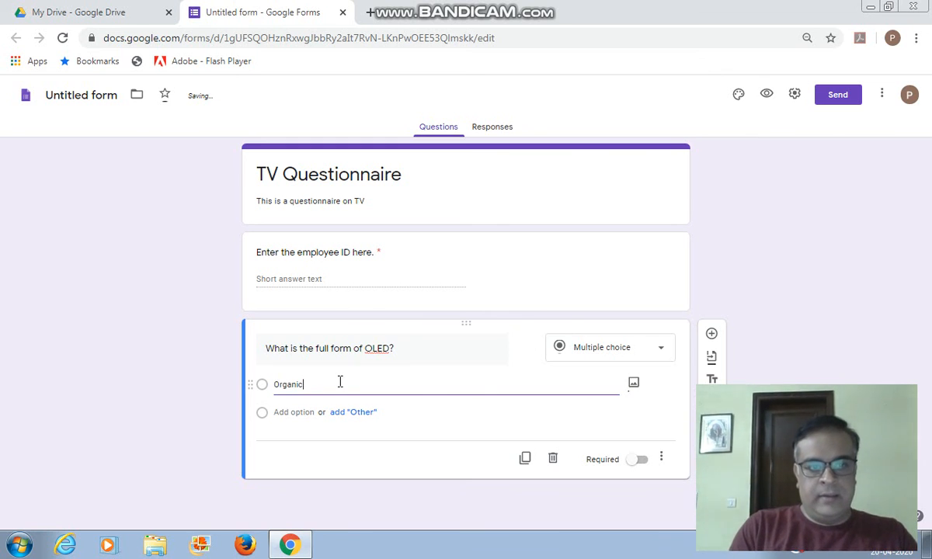
text( Light Emitting Diode)
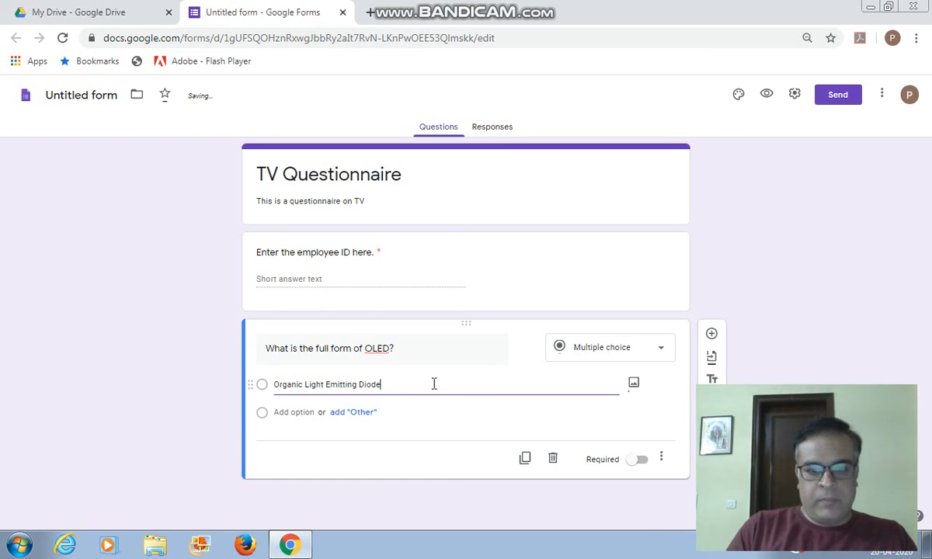
key(Return)
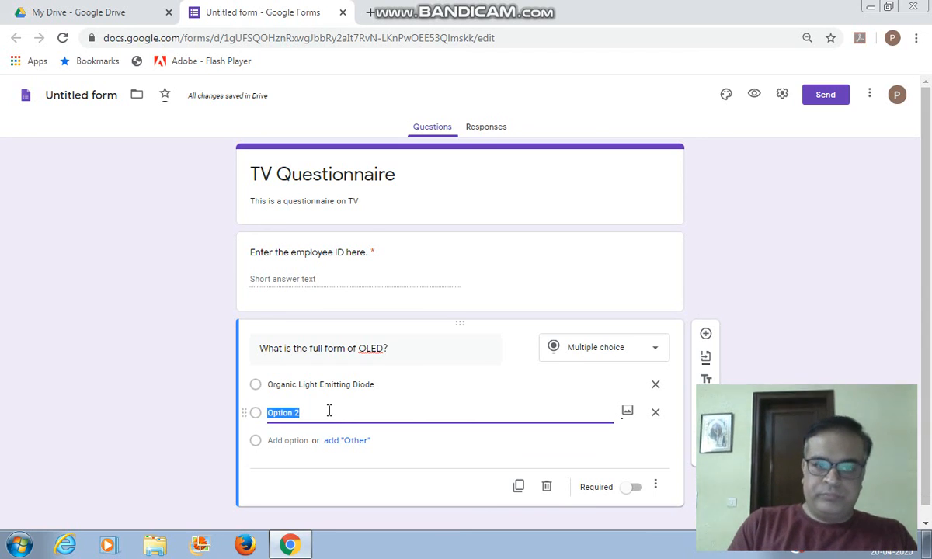
text(Organ Light Emi)
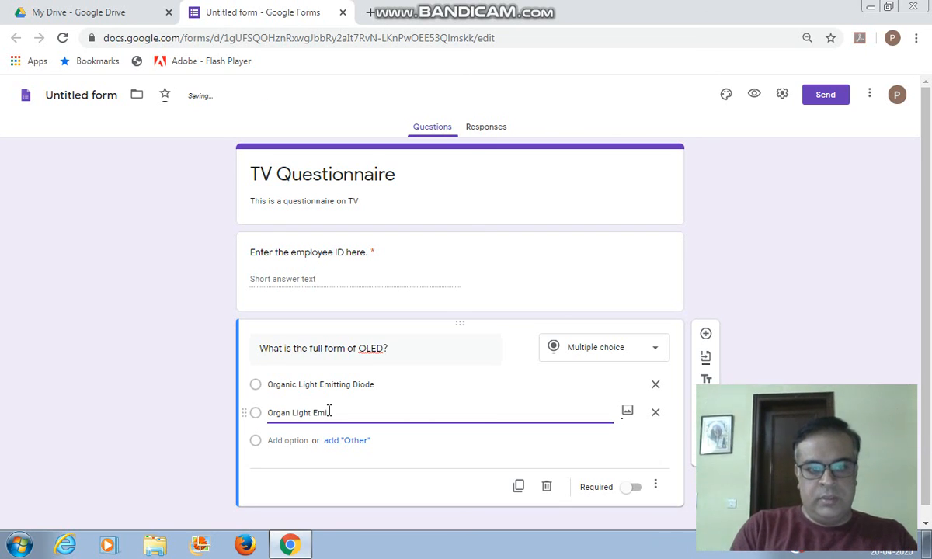
text(tting Diode)
Add "Organic Lighting Emit Diode" as the third answer option of the OLED question.
key(Return)
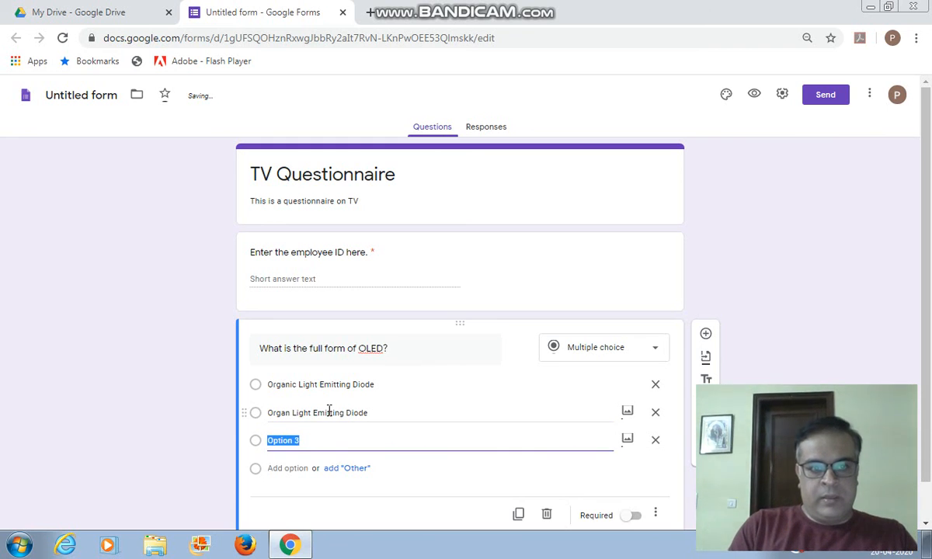
text(Or)
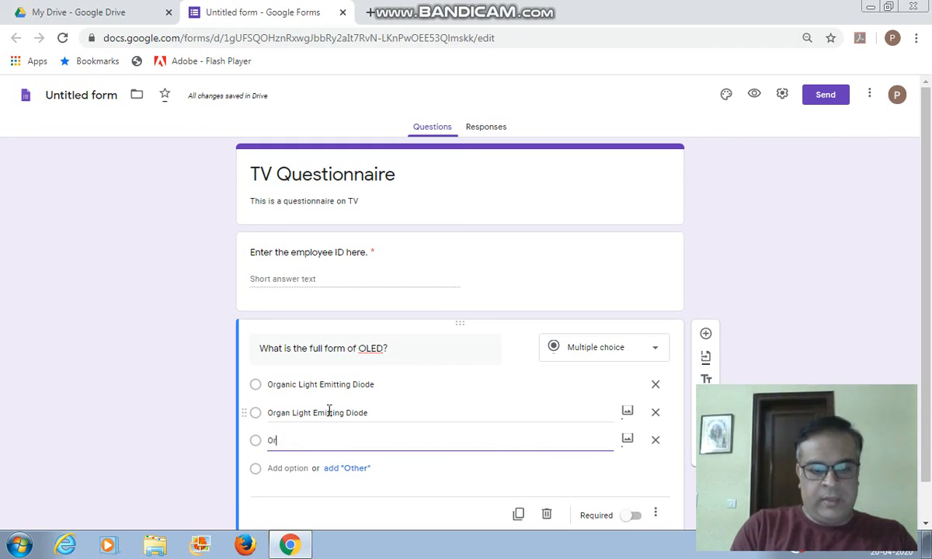
text(ganic)
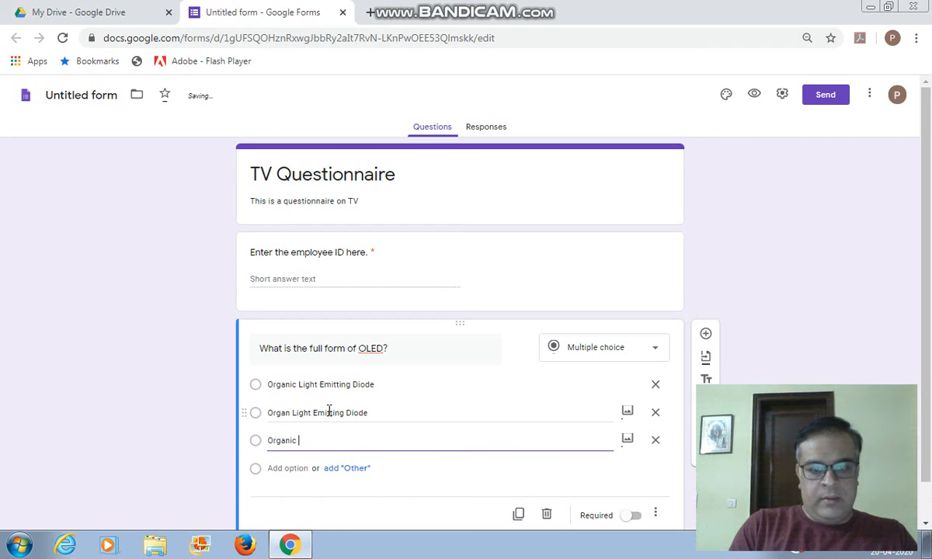
text( Lightin)
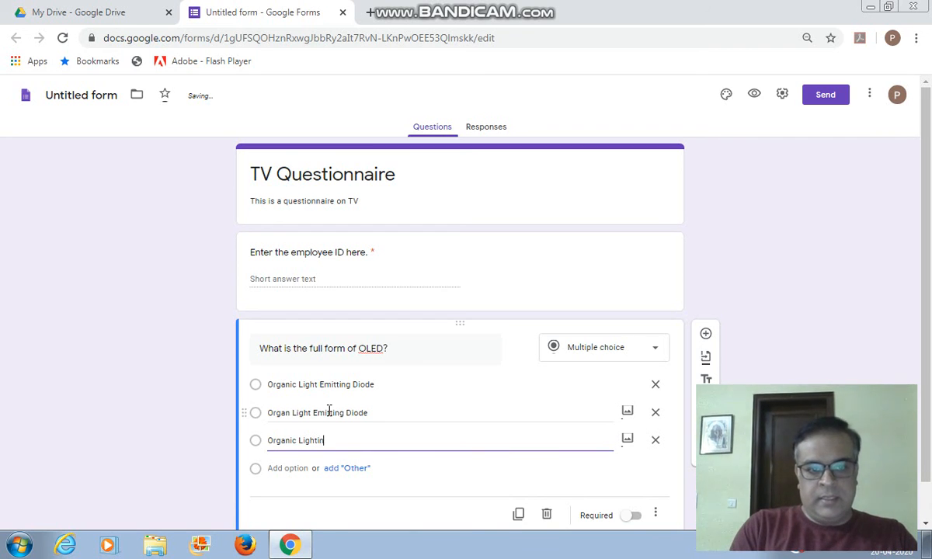
text(g Emit Doid)
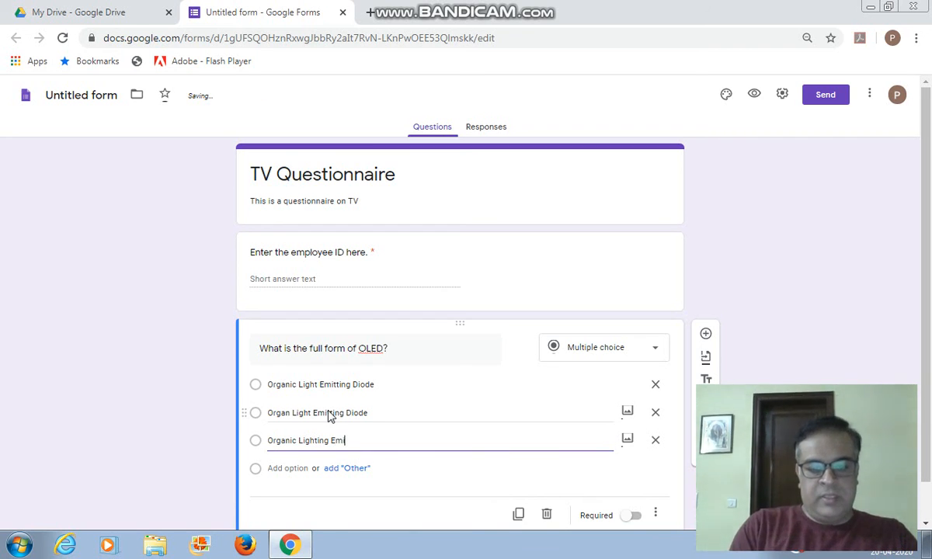
key(BackSpace)
key(BackSpace)
key(BackSpace)
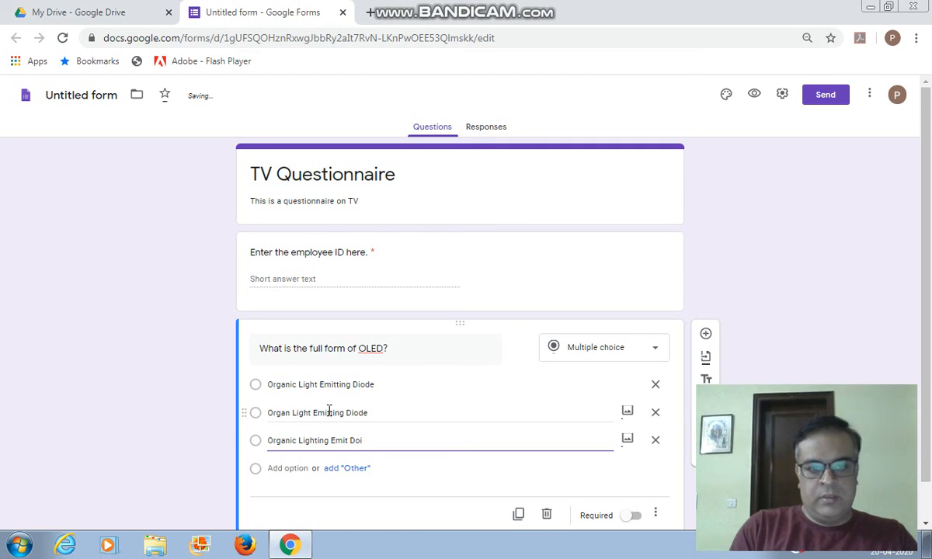
text(iode)
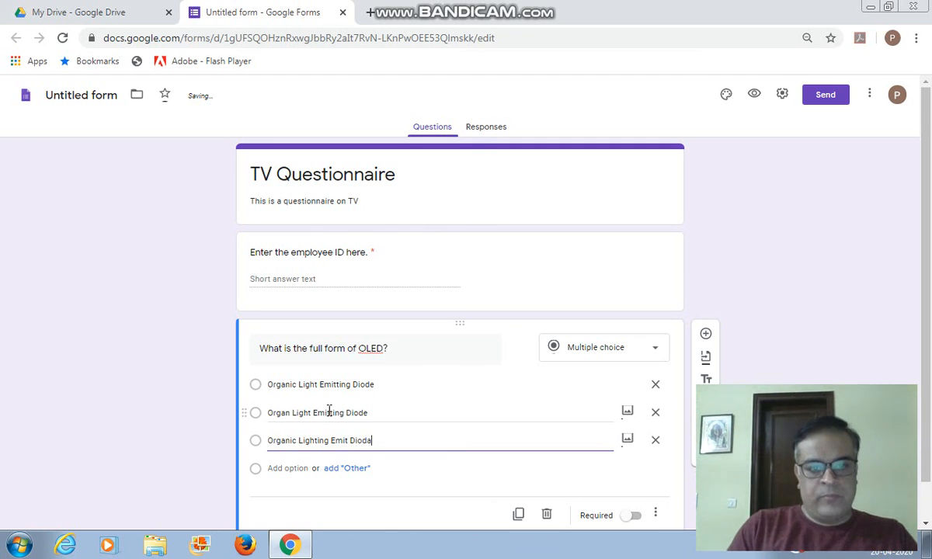
Add "None of the above" as the fourth option of the OLED question and make the question required.
key(Return)
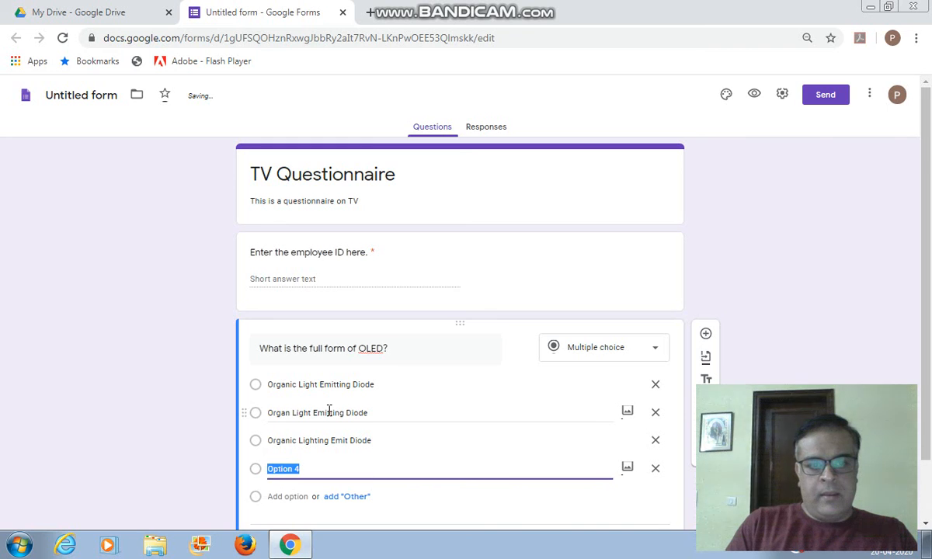
text(None )
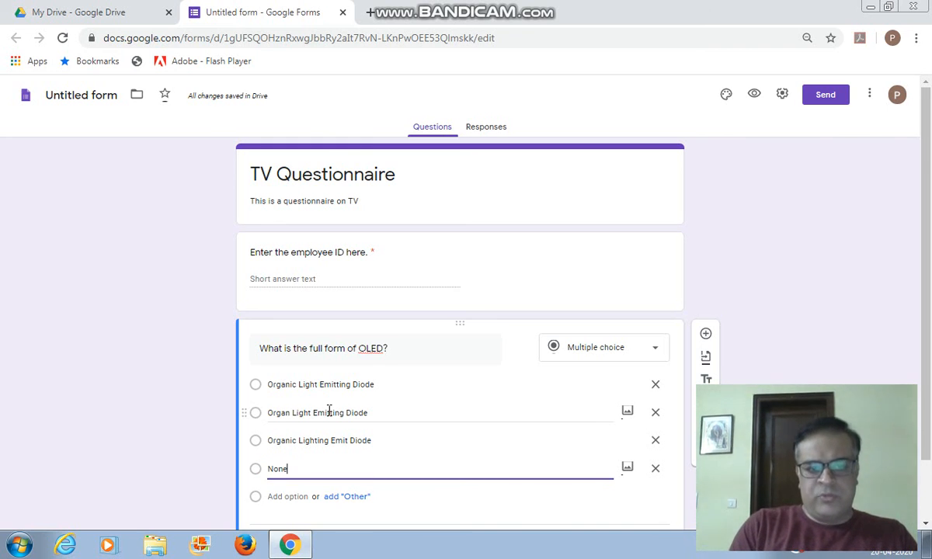
text(of th)
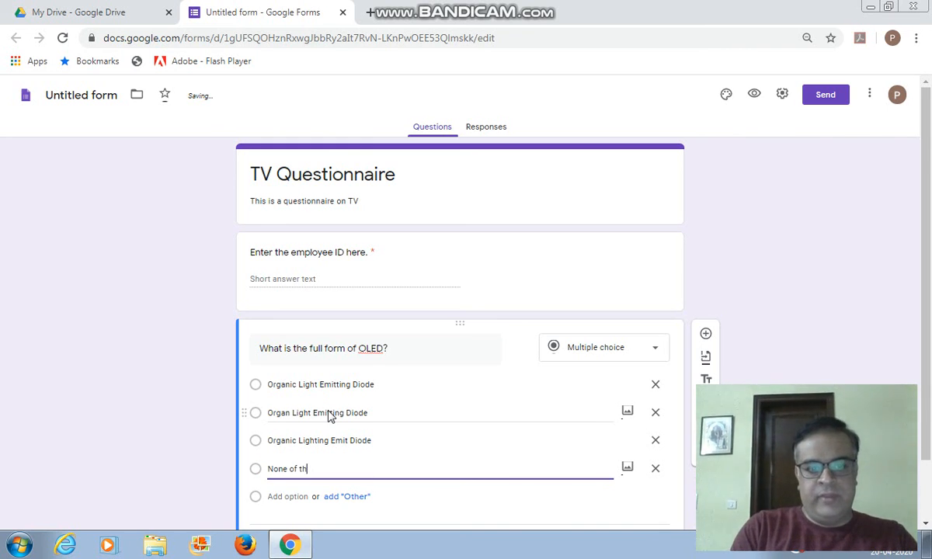
text(e above)
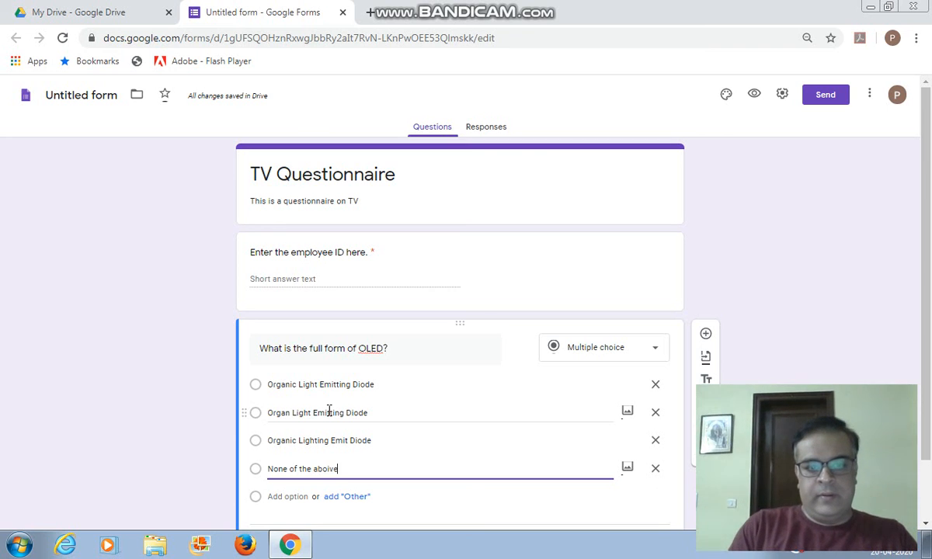
scroll(928, 363, down, 2)
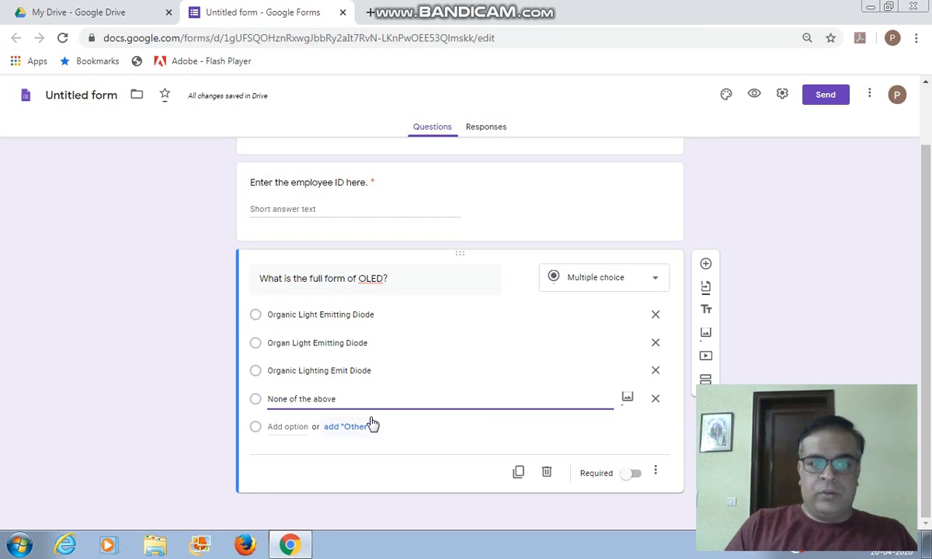
click(254, 405)
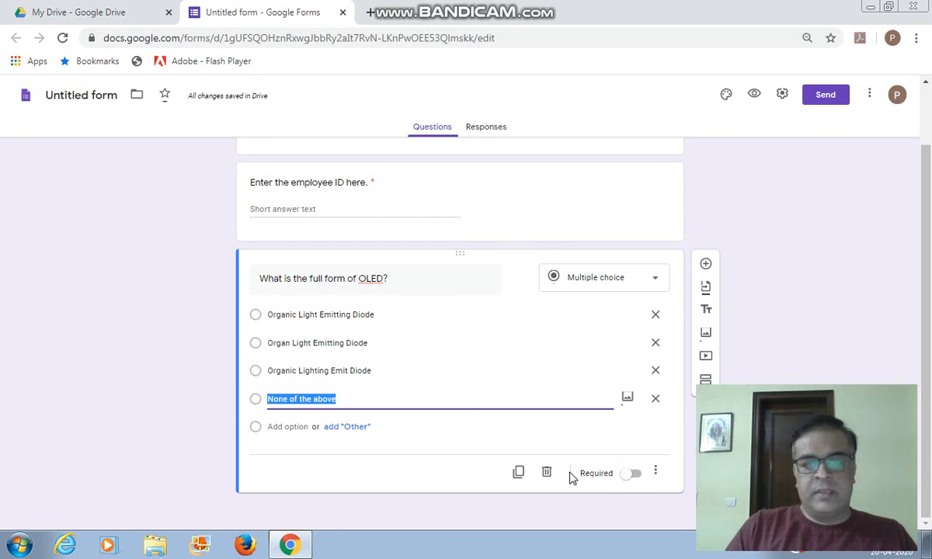
click(627, 476)
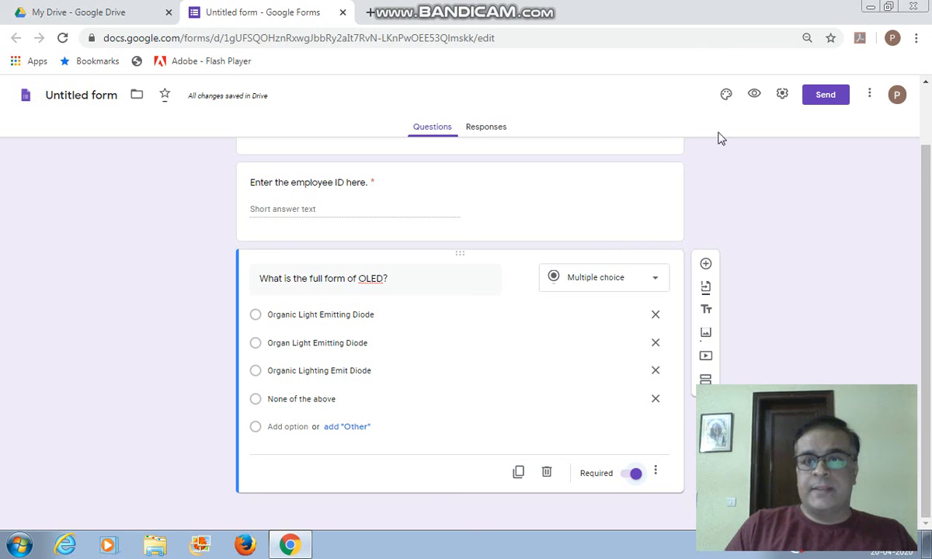
Make the form a quiz that releases grades later, after manual review, with missed questions and correct answers hidden from respondents.
click(781, 94)
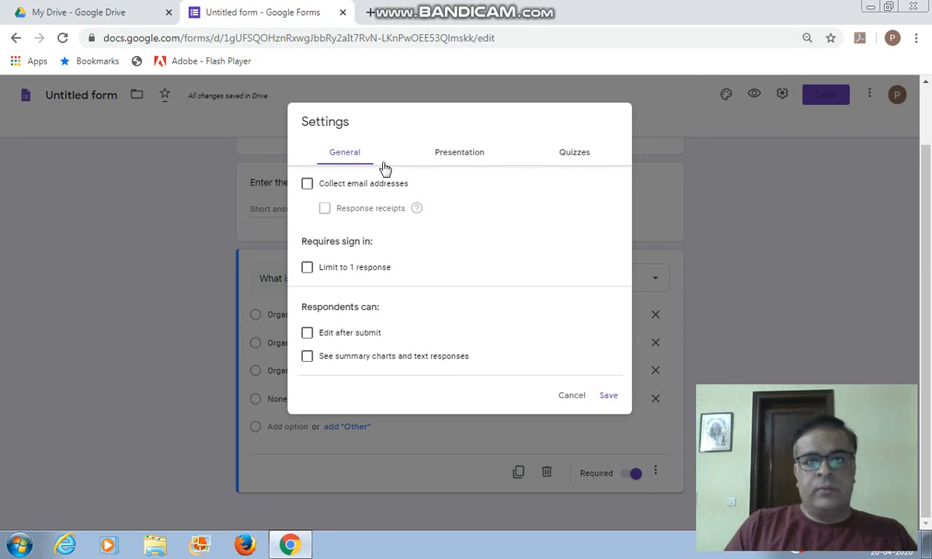
click(572, 154)
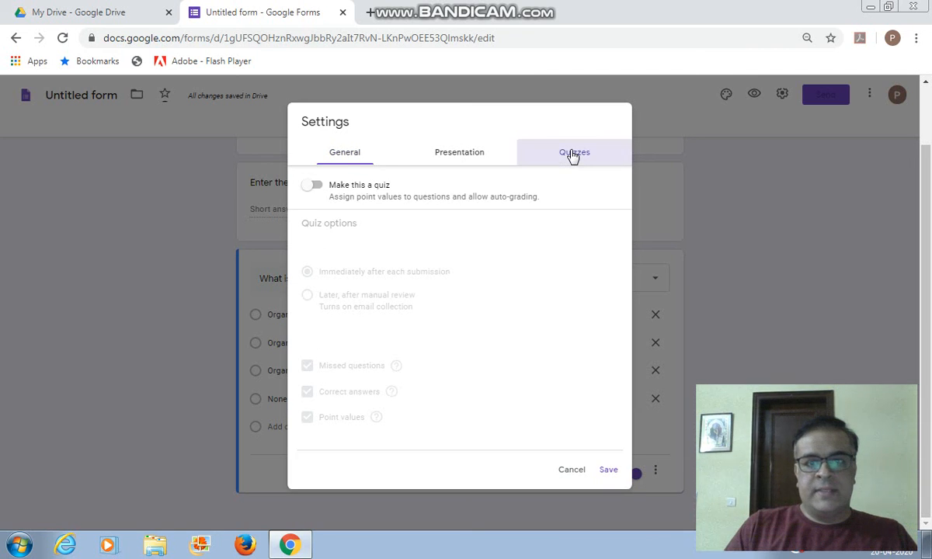
click(314, 186)
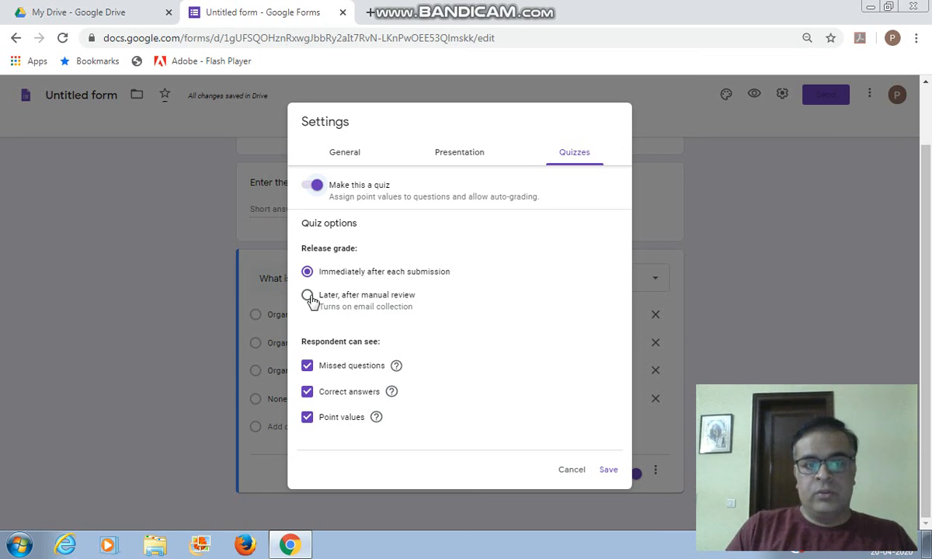
click(307, 296)
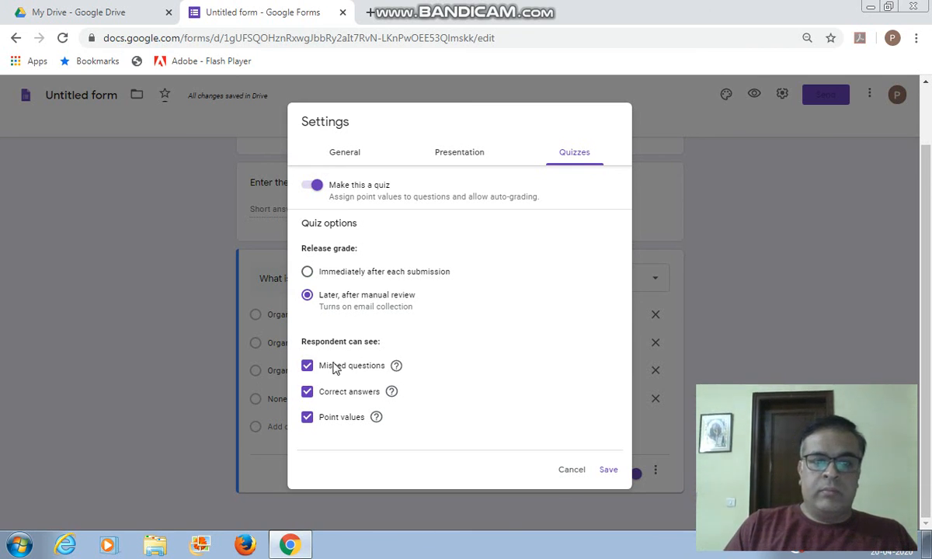
click(308, 368)
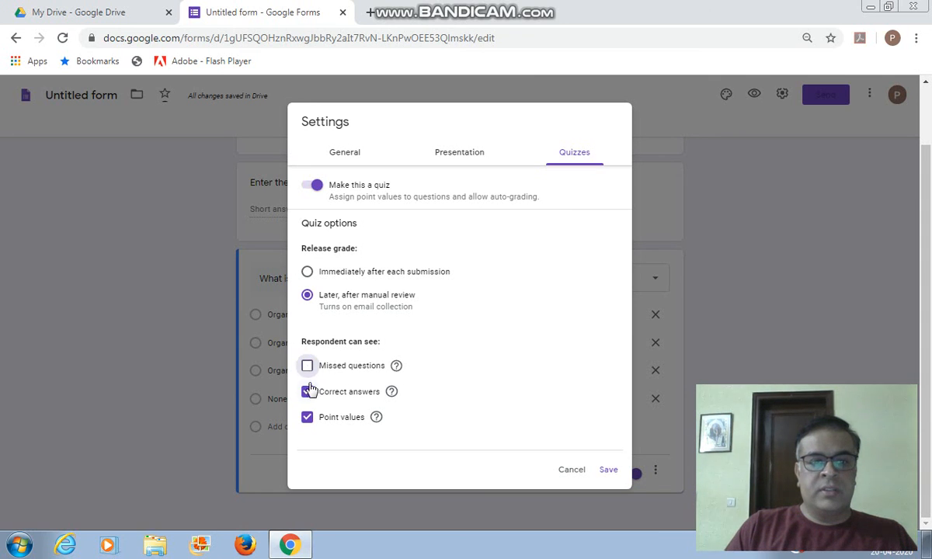
click(308, 392)
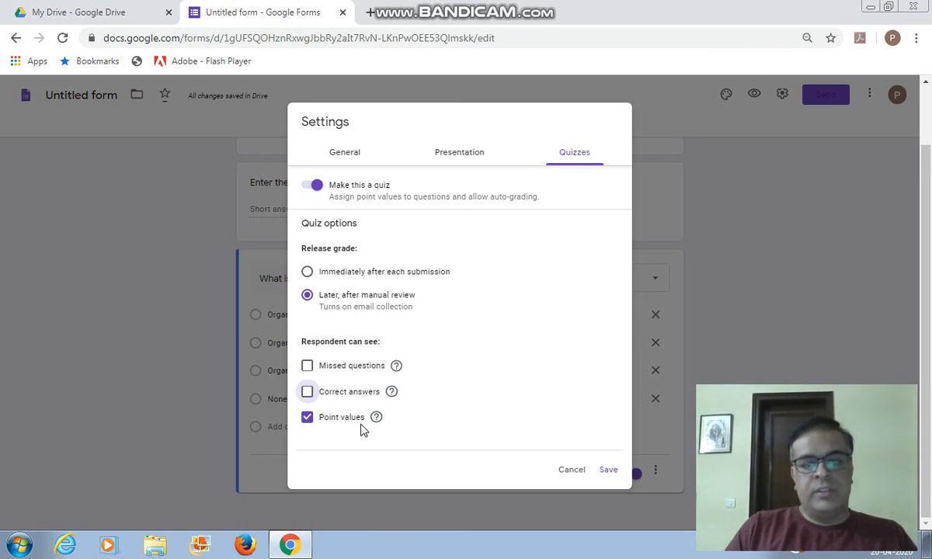
click(608, 472)
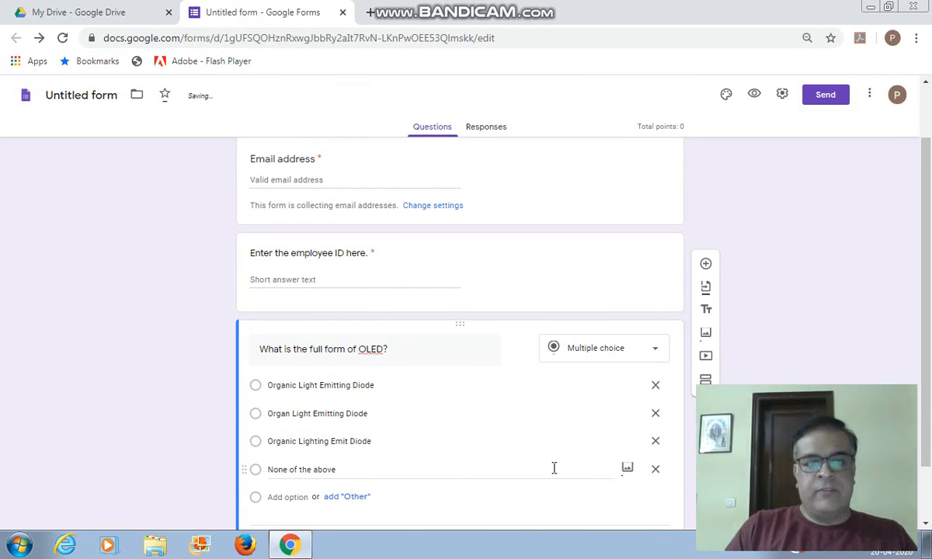
Set "Organic Light Emitting Diode" as the correct answer to the OLED question, worth 1 point.
drag(930, 228, 930, 278)
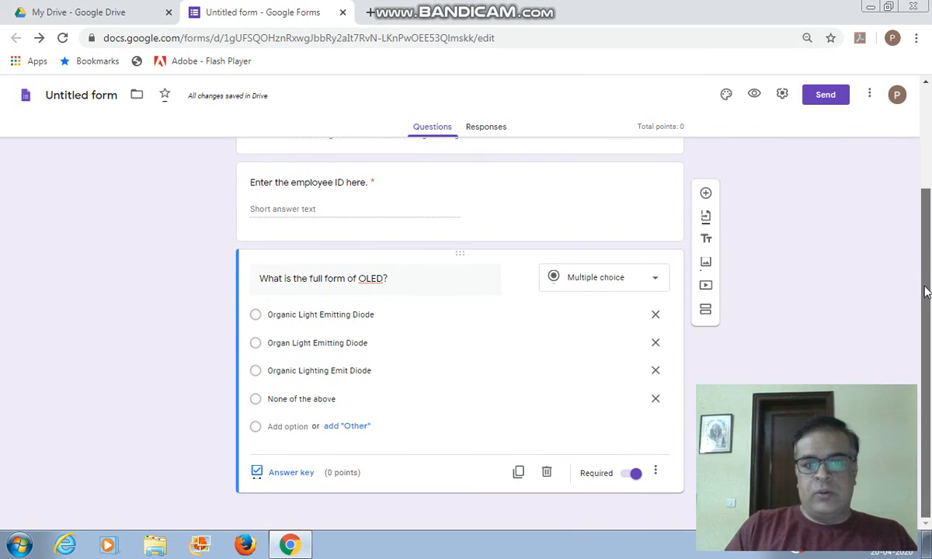
click(293, 477)
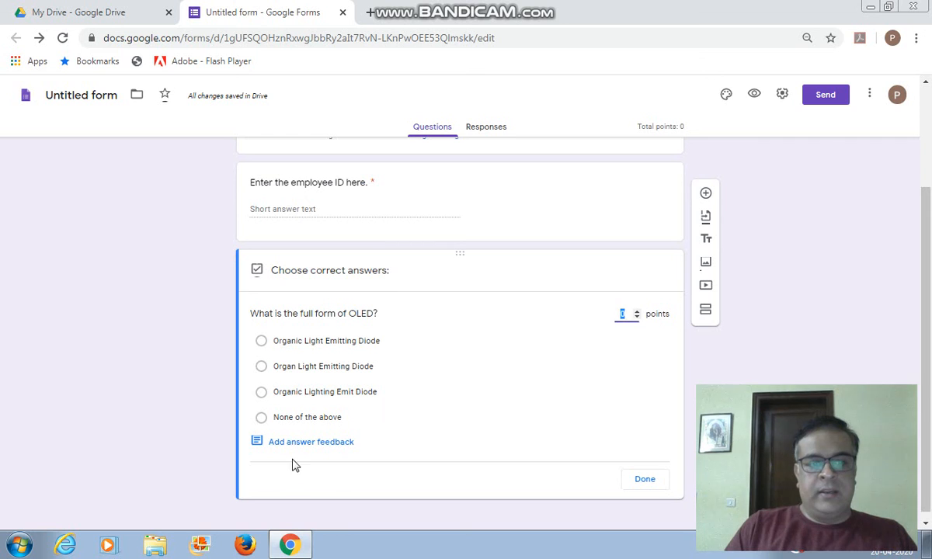
click(261, 343)
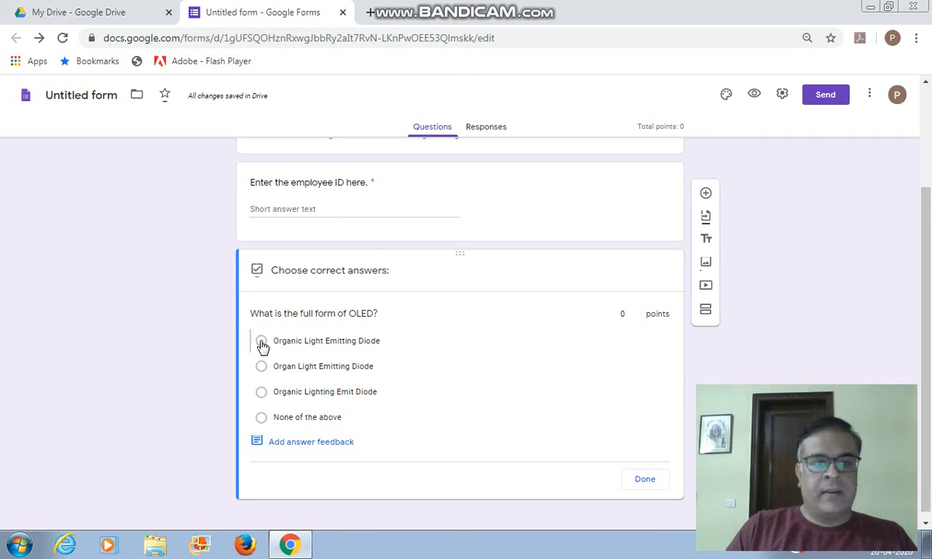
click(622, 314)
text(1)
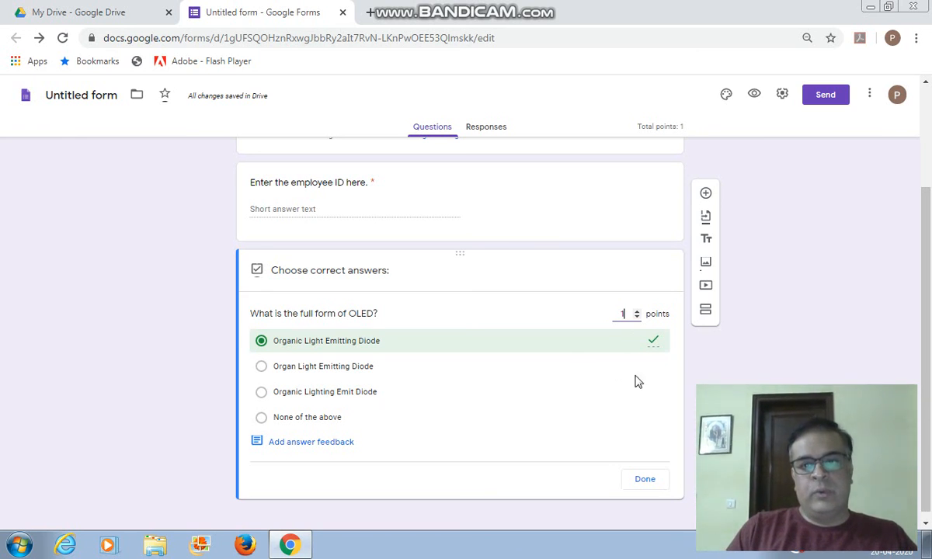
Add a multiple-choice question "What is the full form of LED?" with "Light Emitting Diode" as its first option.
click(706, 194)
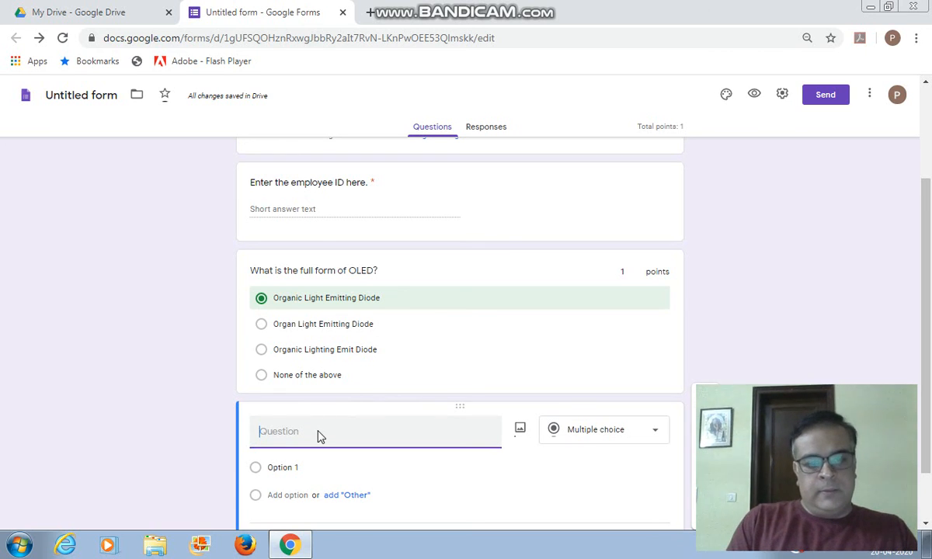
text(W)
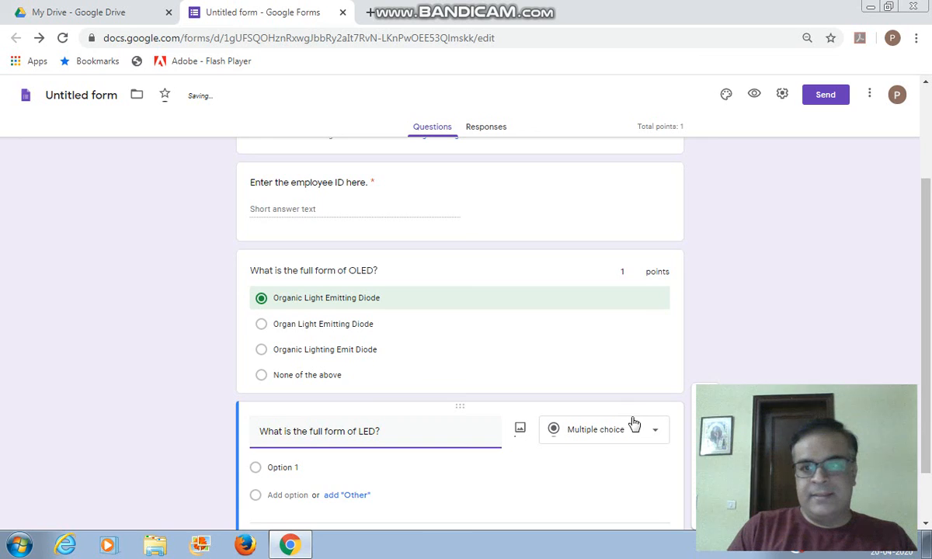
drag(925, 285, 925, 339)
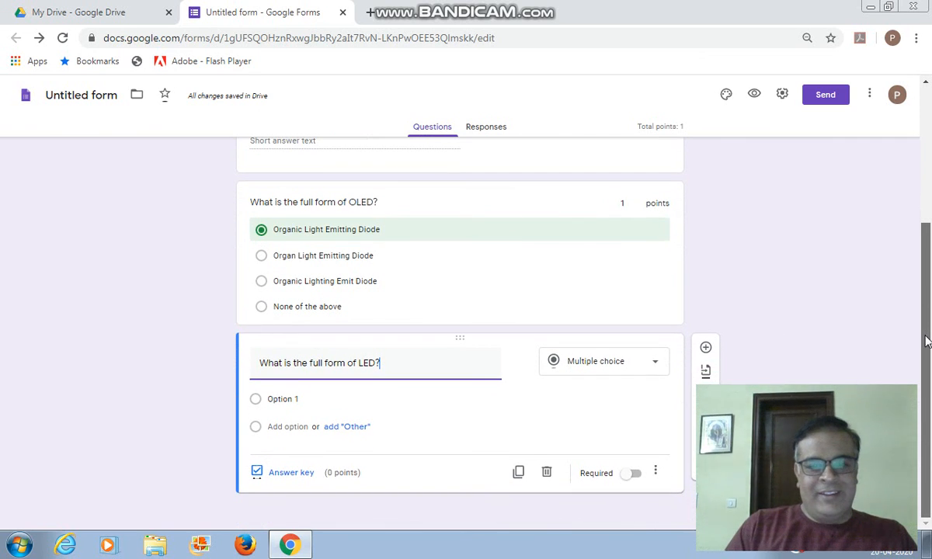
click(296, 401)
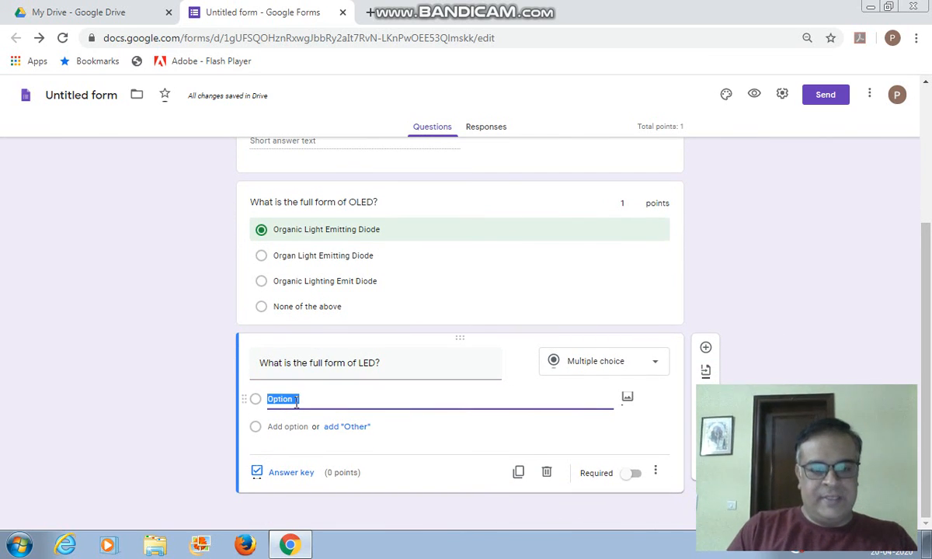
text(Light E)
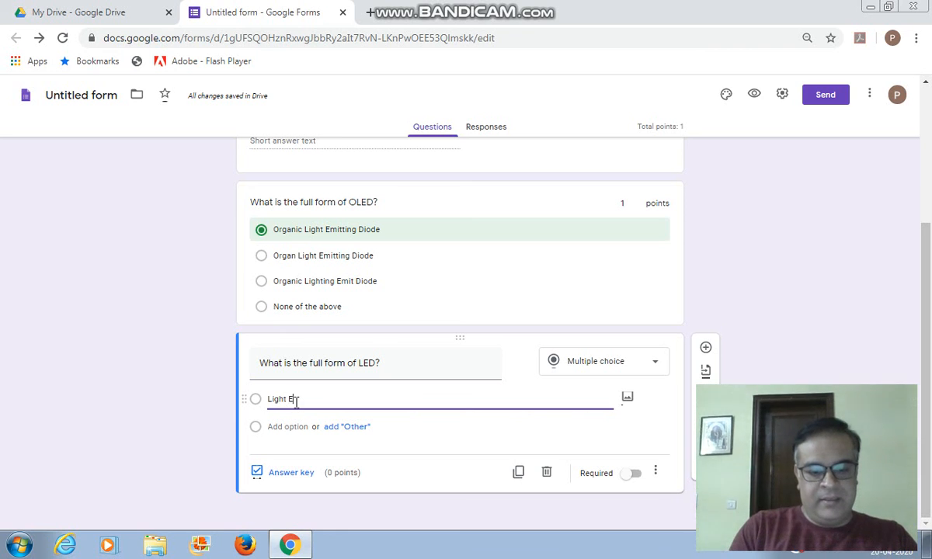
text(mitting Dio)
text(de)
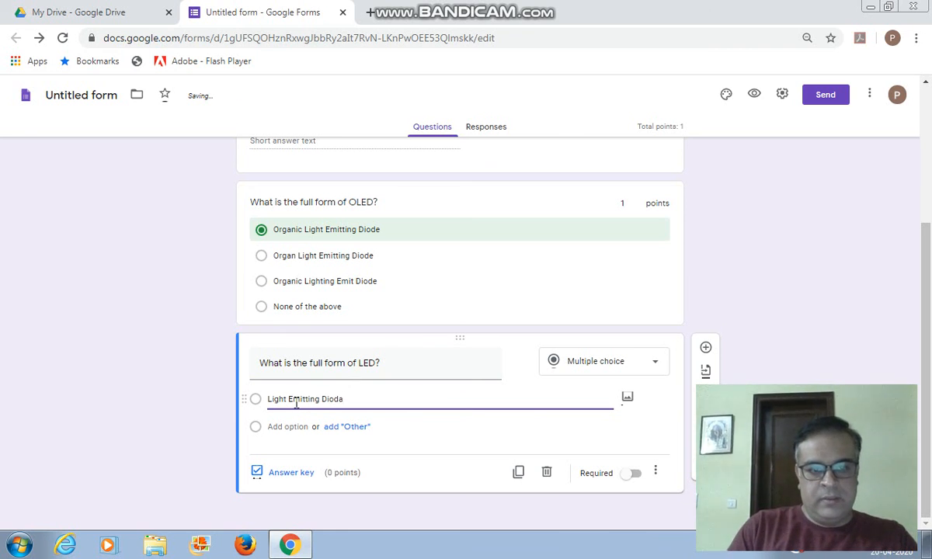
Add "Lighting Emit Diode", "Light Emit Diode" and "None of the above" as the remaining options of the LED question.
key(Return)
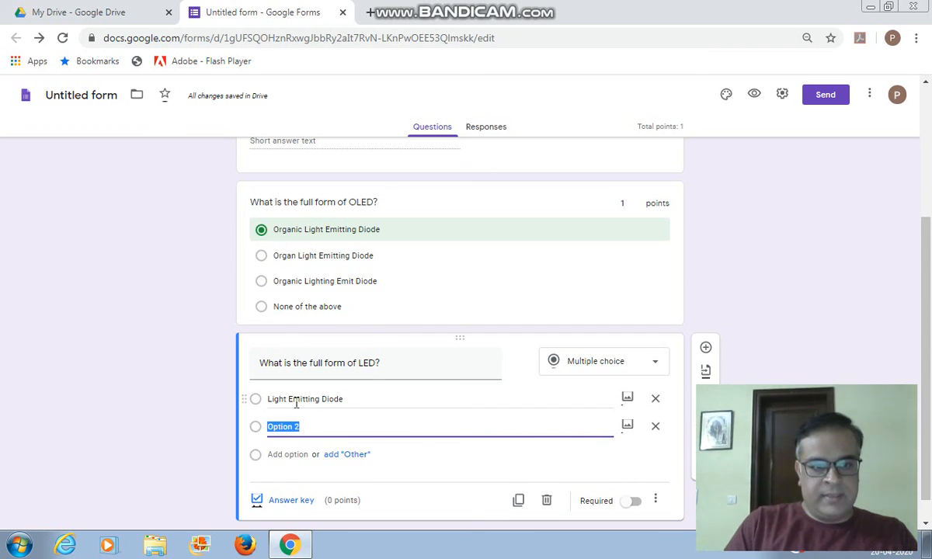
text(Lighting Emit Diode)
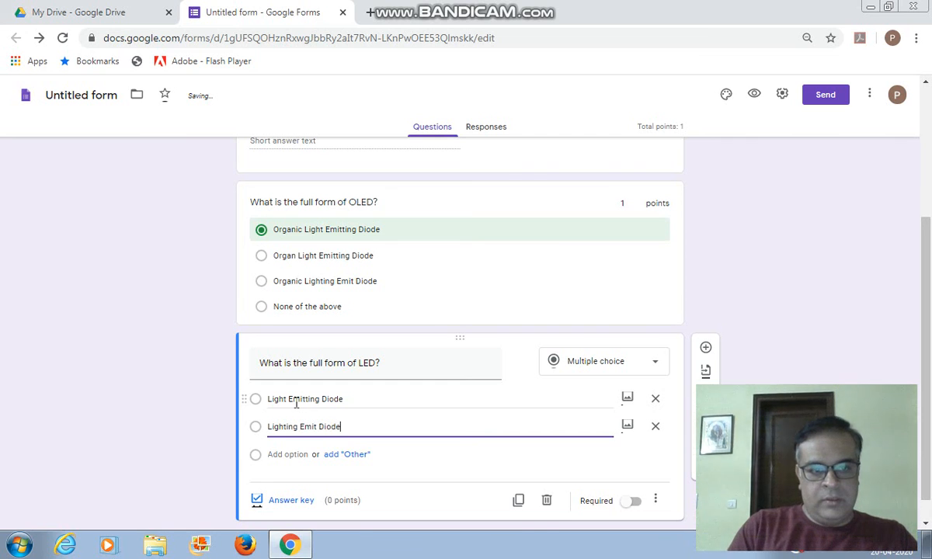
key(Return)
text(L)
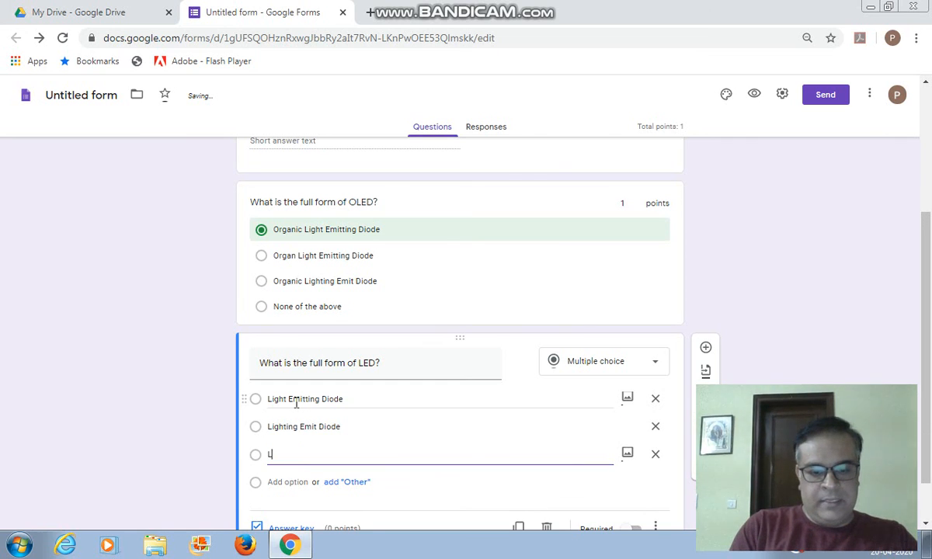
text(ight Emit Diode)
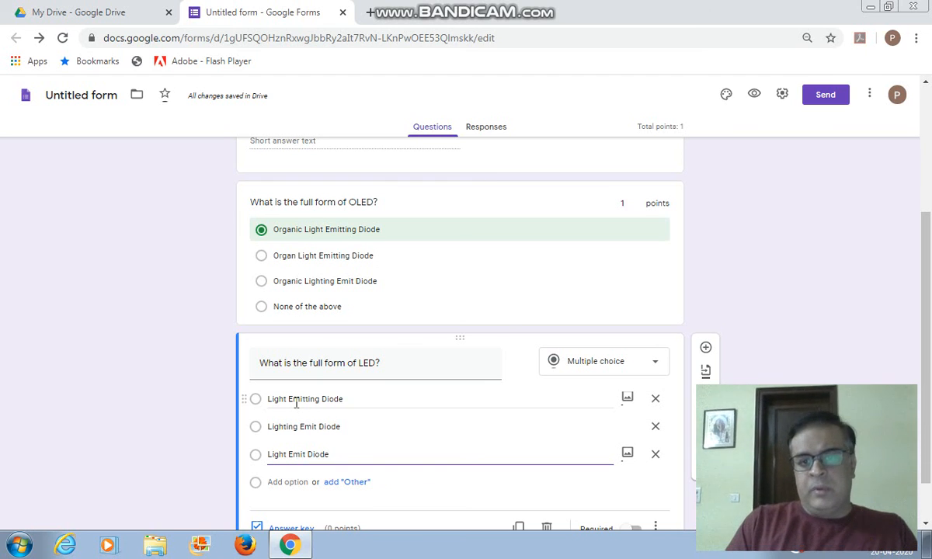
key(Return)
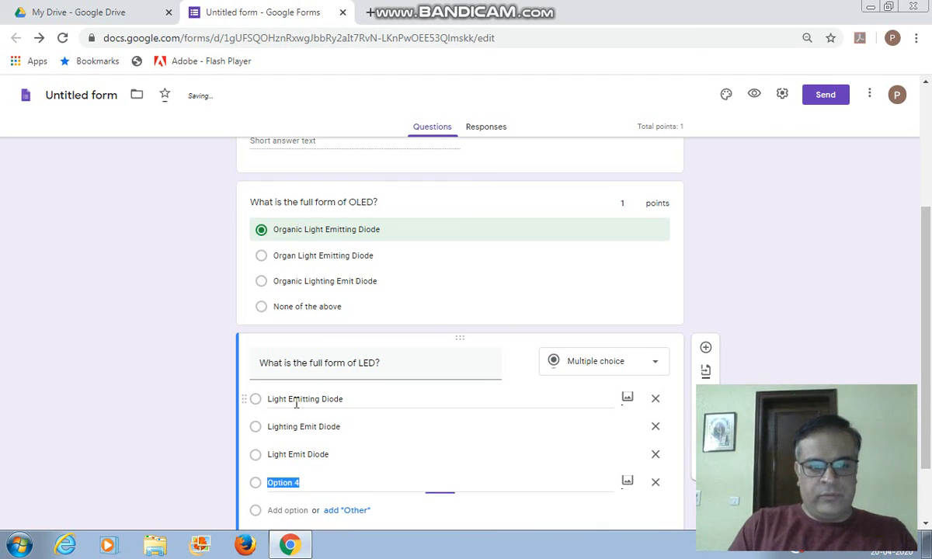
text(None of the above)
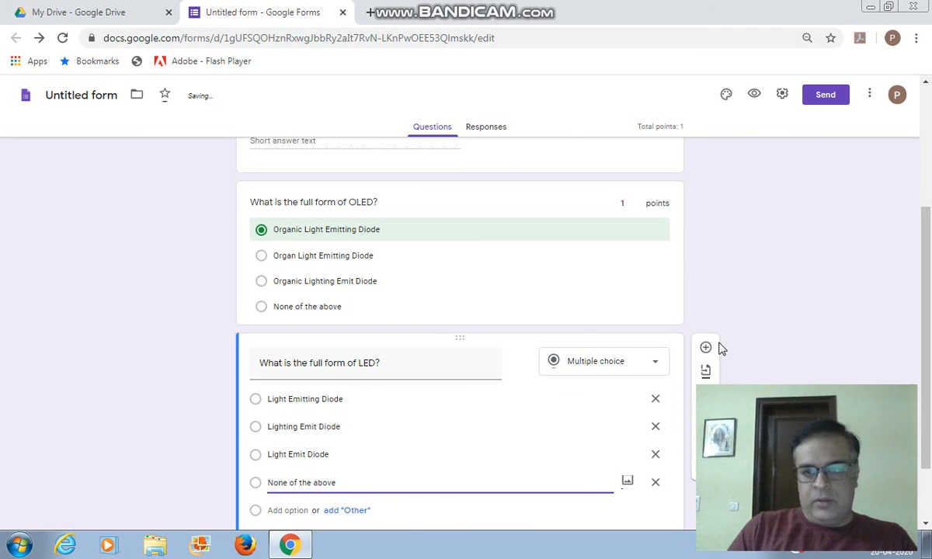
Set "Light Emitting Diode" as the correct answer to the LED question, worth 1 point.
scroll(719, 348, down, 1)
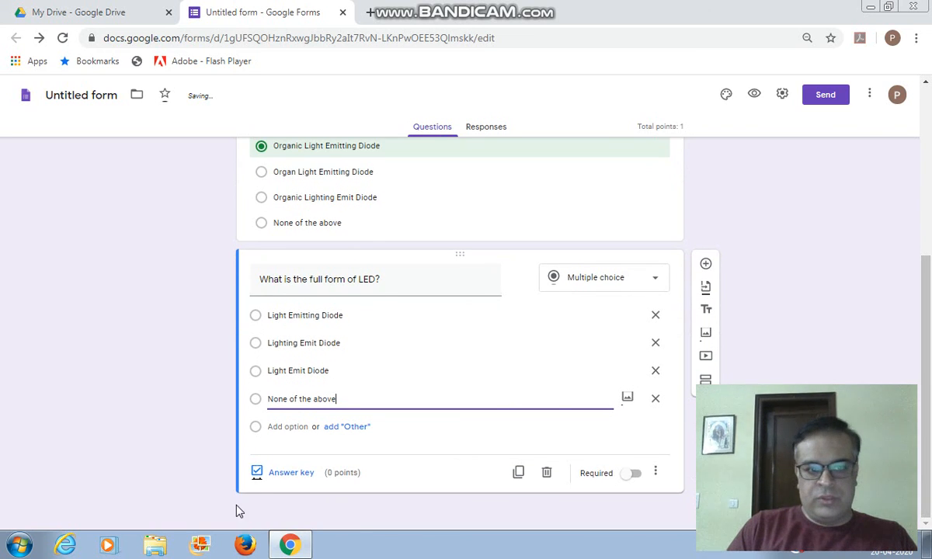
click(291, 473)
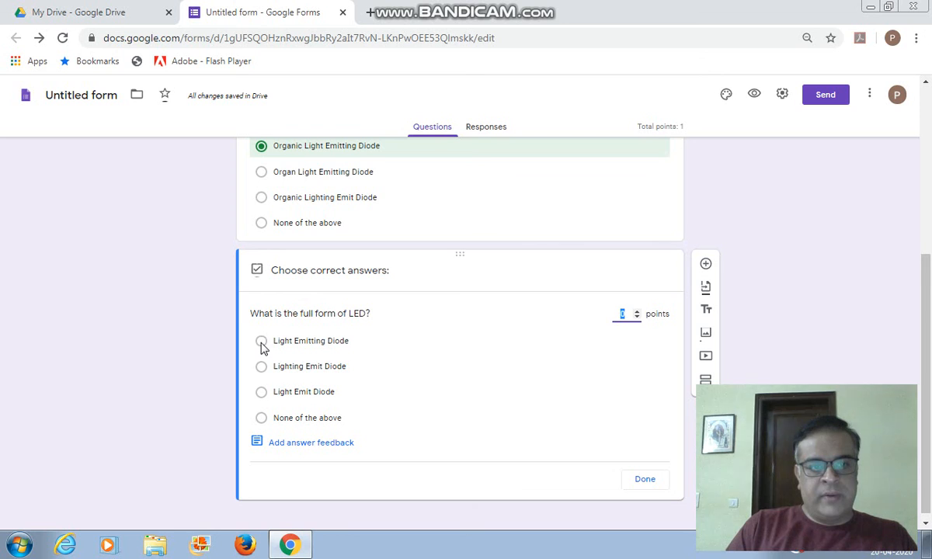
click(262, 343)
click(619, 314)
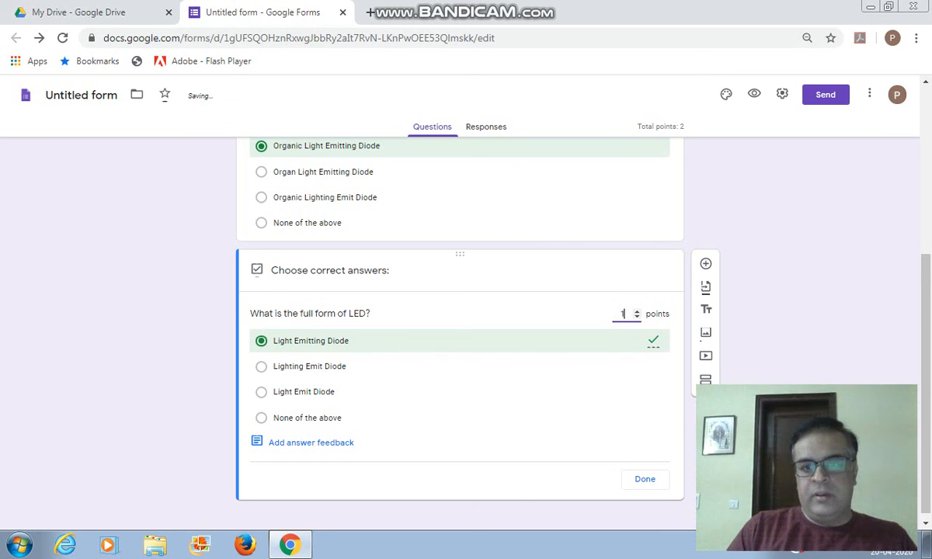
click(642, 480)
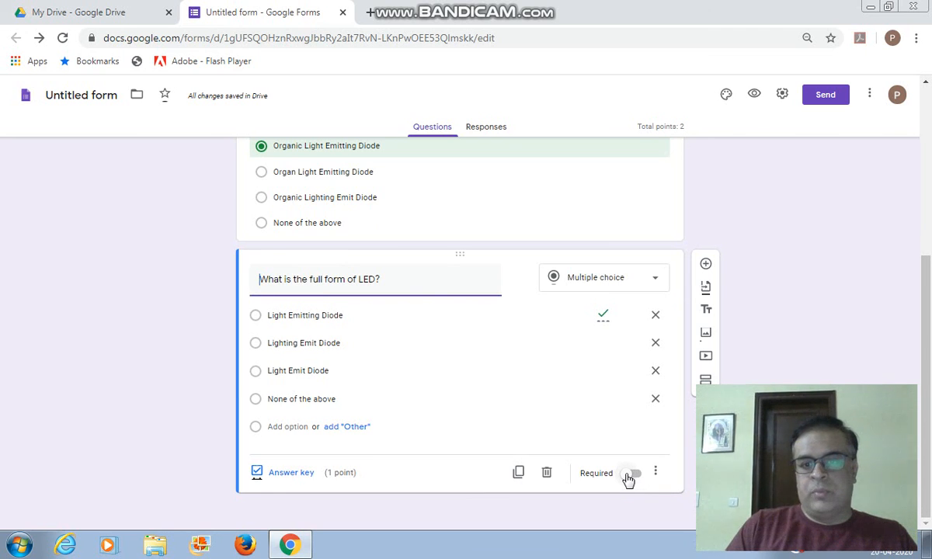
Make the LED question required and shuffle the order of its options.
click(632, 474)
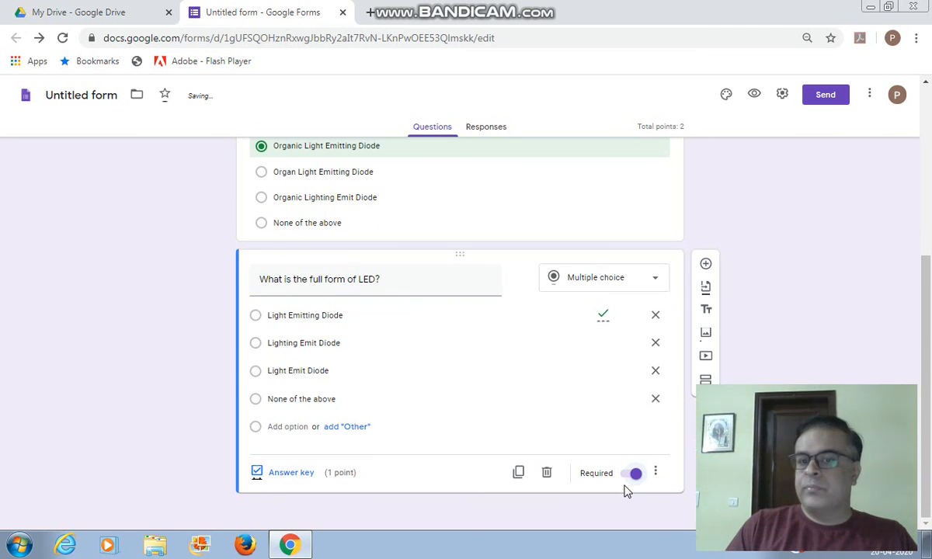
click(655, 473)
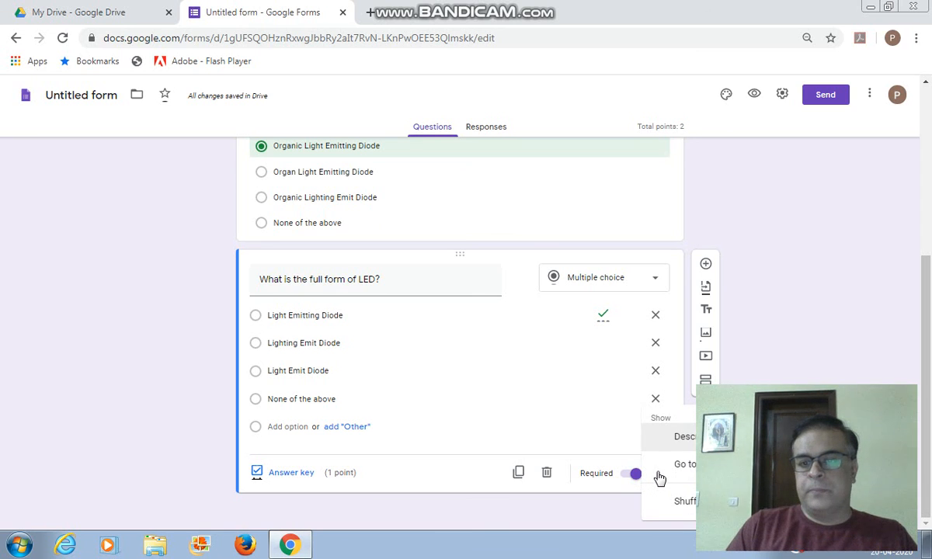
click(736, 322)
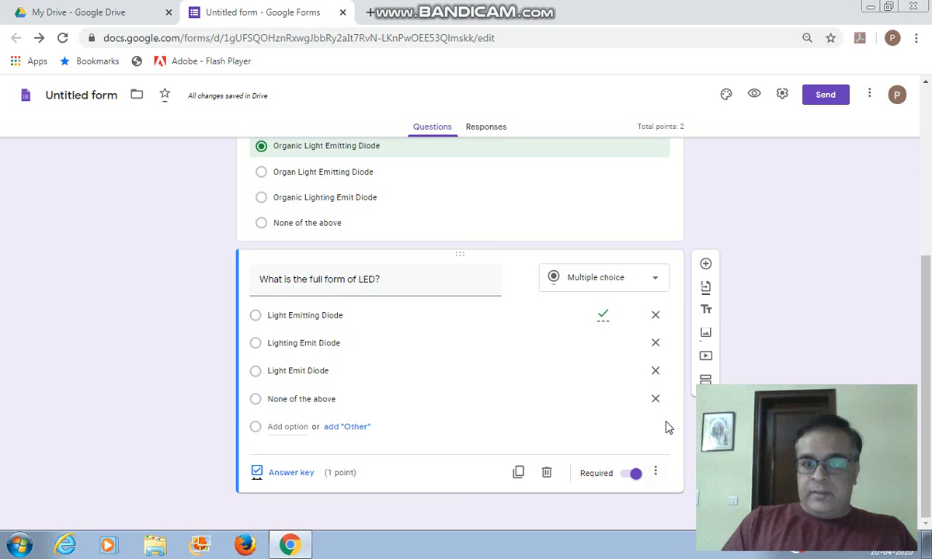
click(657, 473)
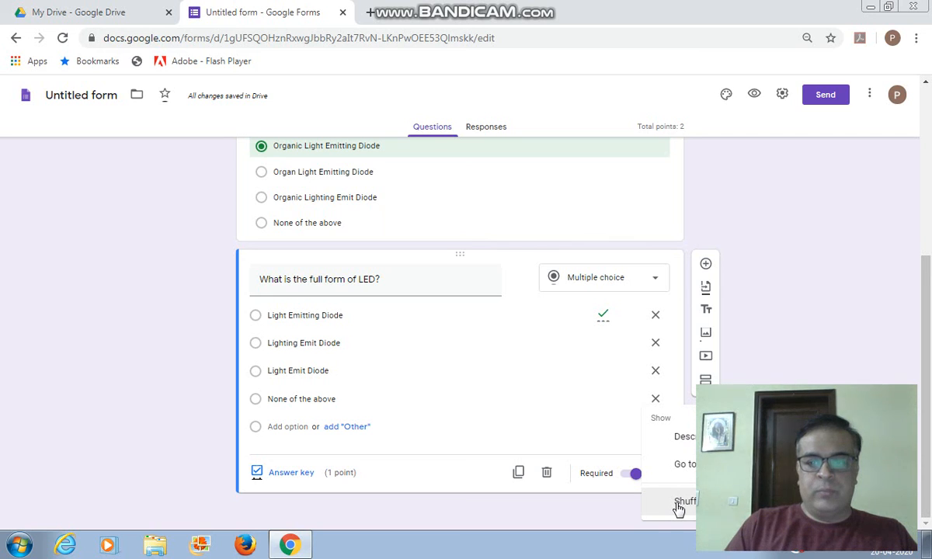
click(680, 504)
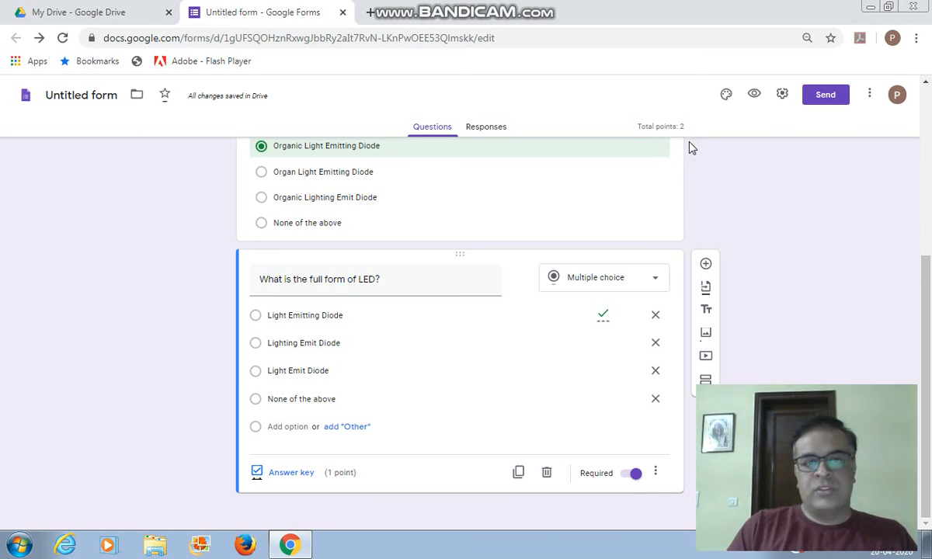
Preview the form as a respondent, check the email and employee ID fields and the questions, and close the preview.
scroll(918, 147, up, 4)
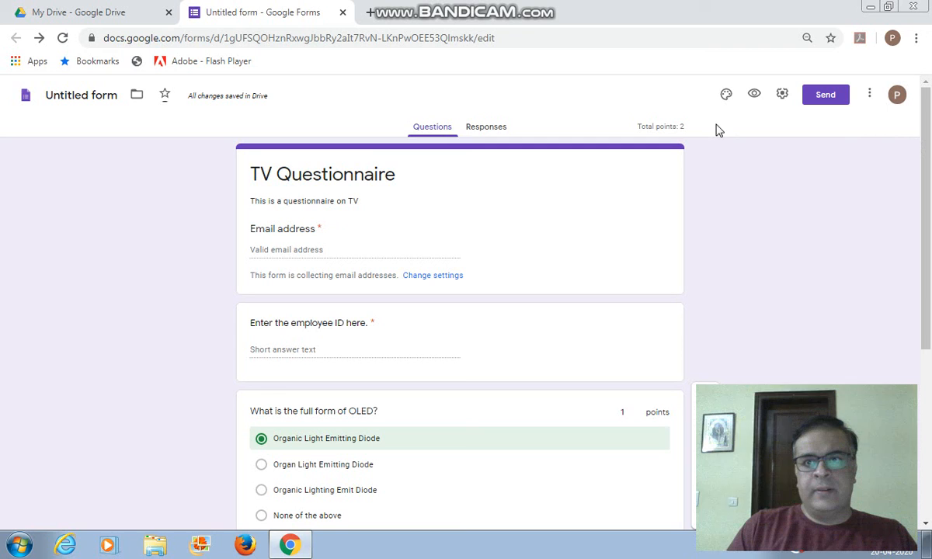
click(754, 97)
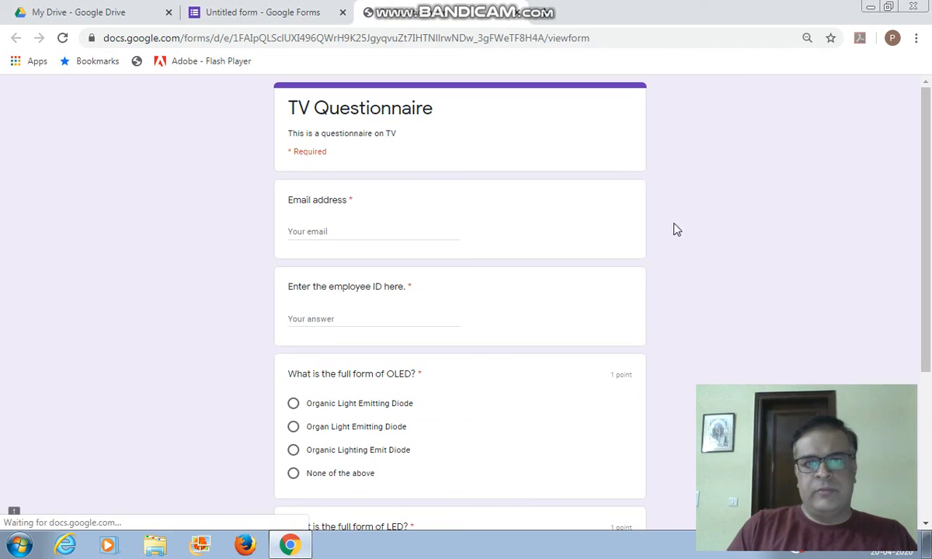
click(349, 229)
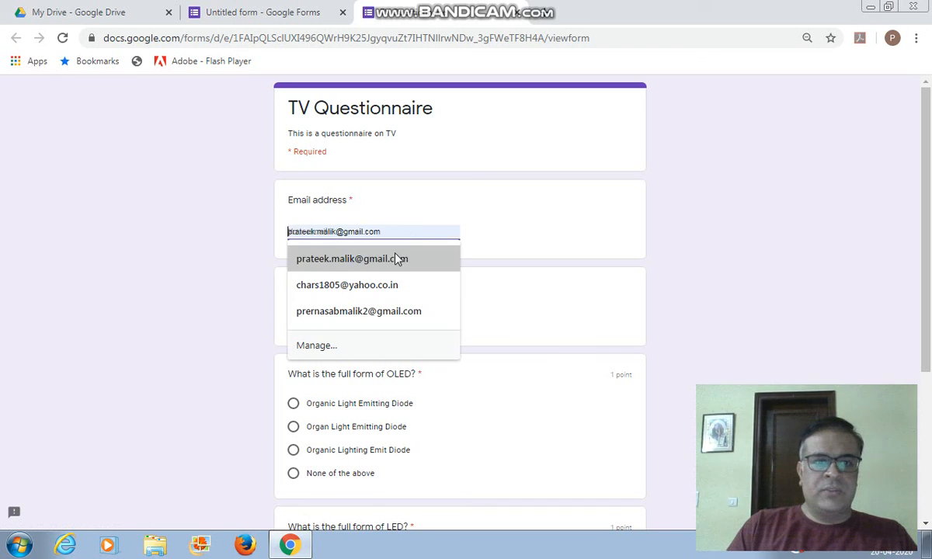
click(536, 198)
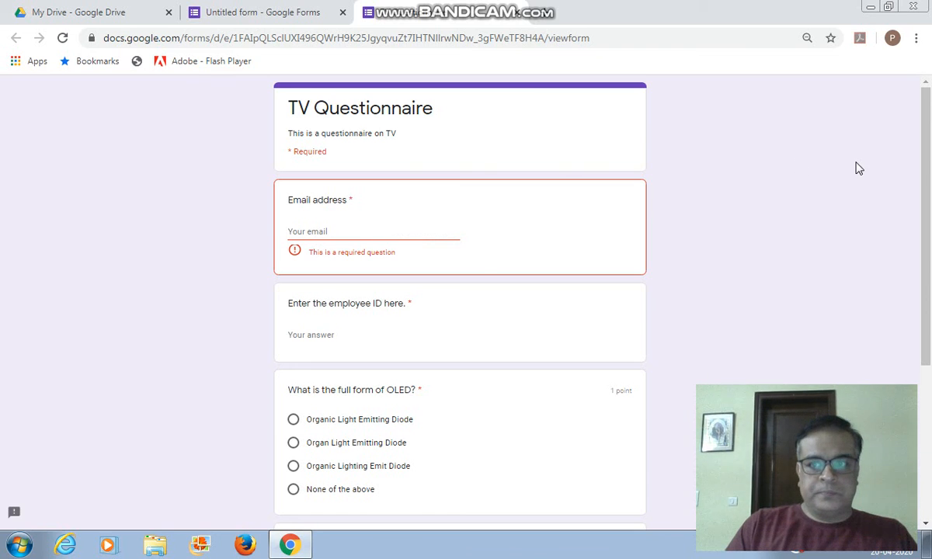
scroll(928, 169, down, 1)
click(346, 279)
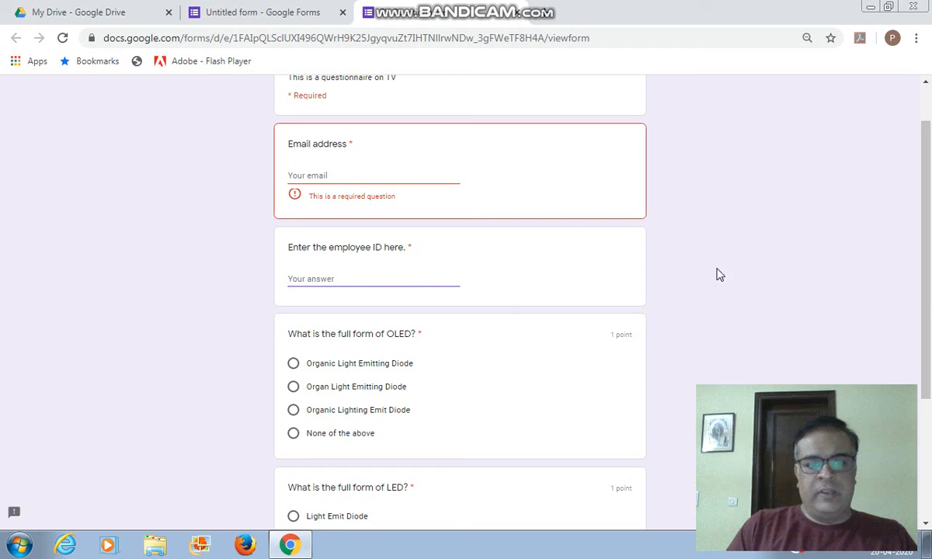
drag(929, 254, 929, 167)
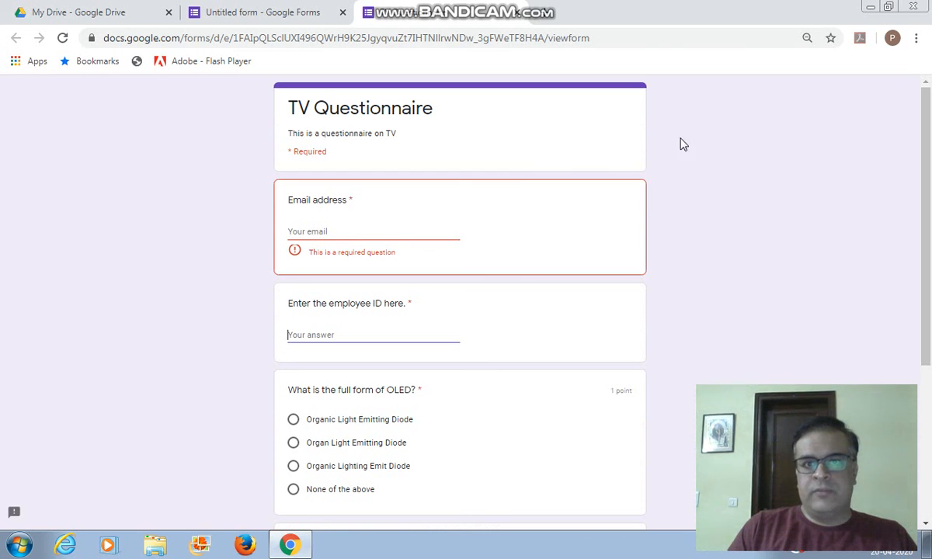
click(516, 13)
click(534, 119)
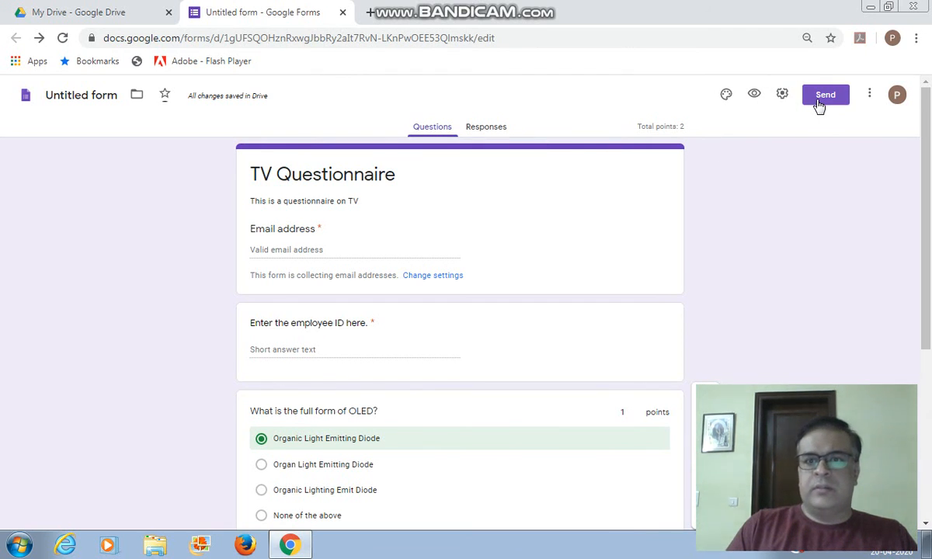
Generate a shortened link for sending the form and copy it.
click(821, 103)
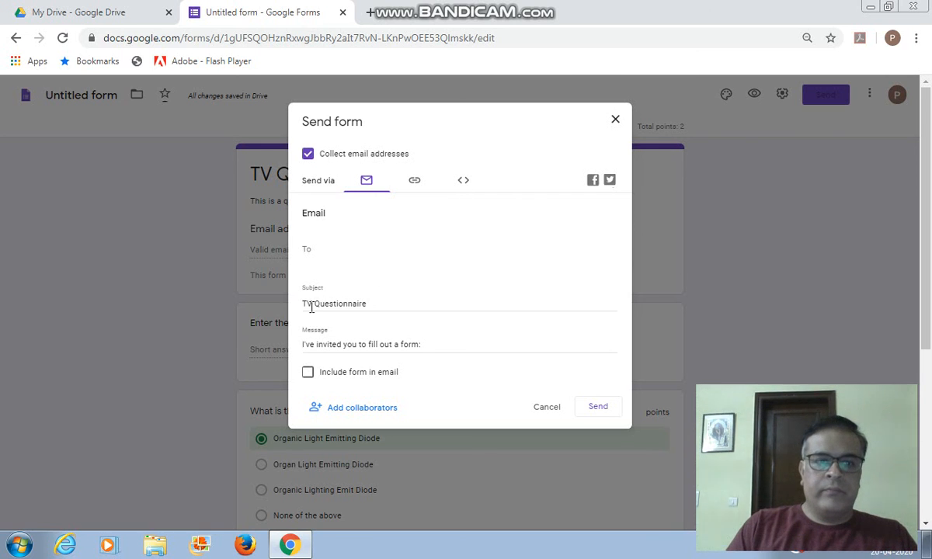
click(414, 184)
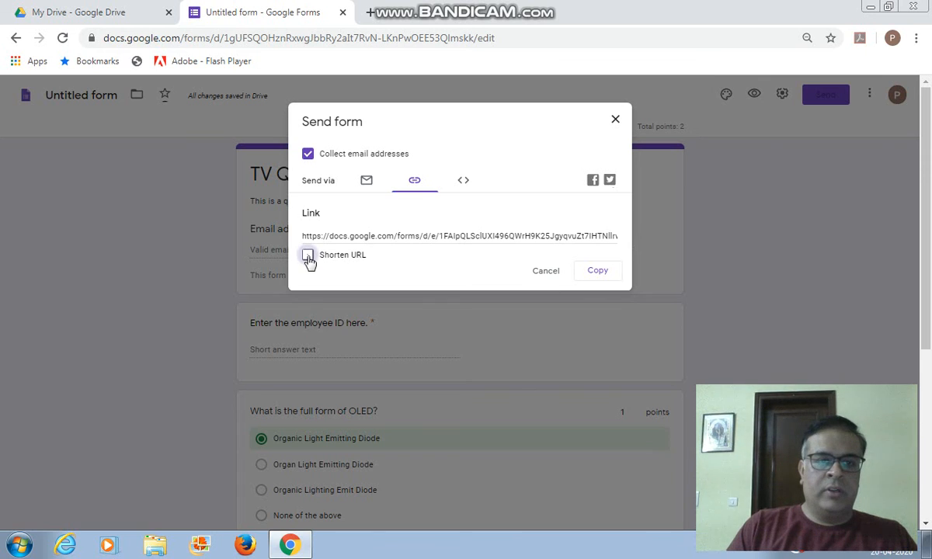
click(342, 258)
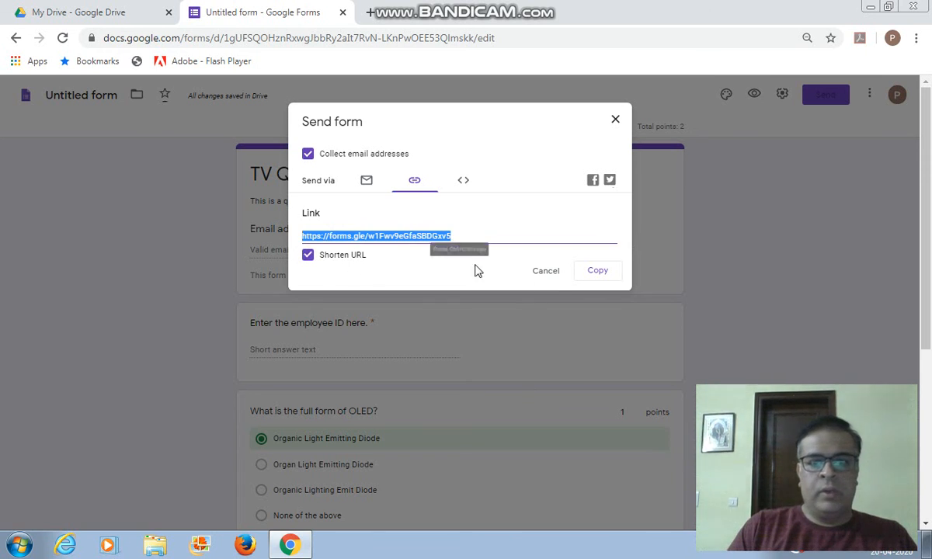
click(607, 275)
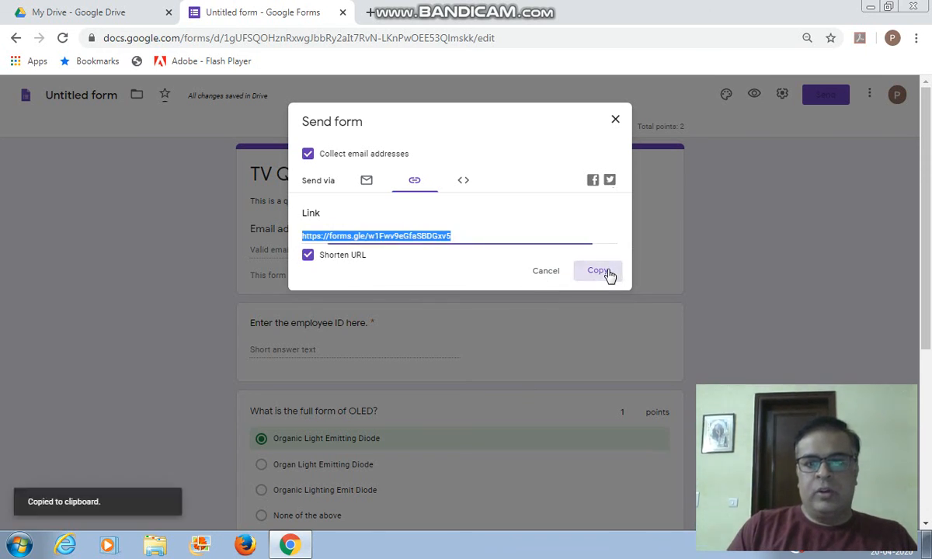
Open the copied form link in a new browser tab.
click(370, 13)
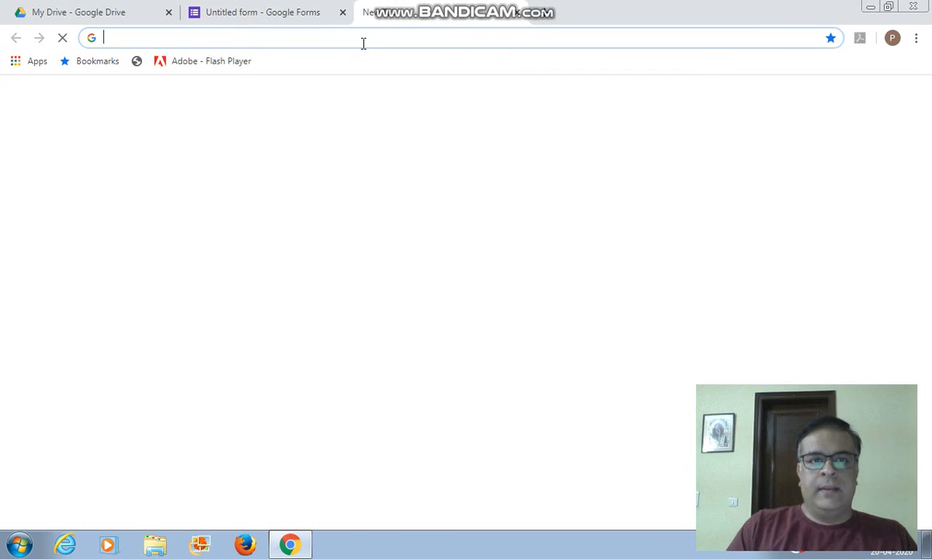
key(ctrl+v)
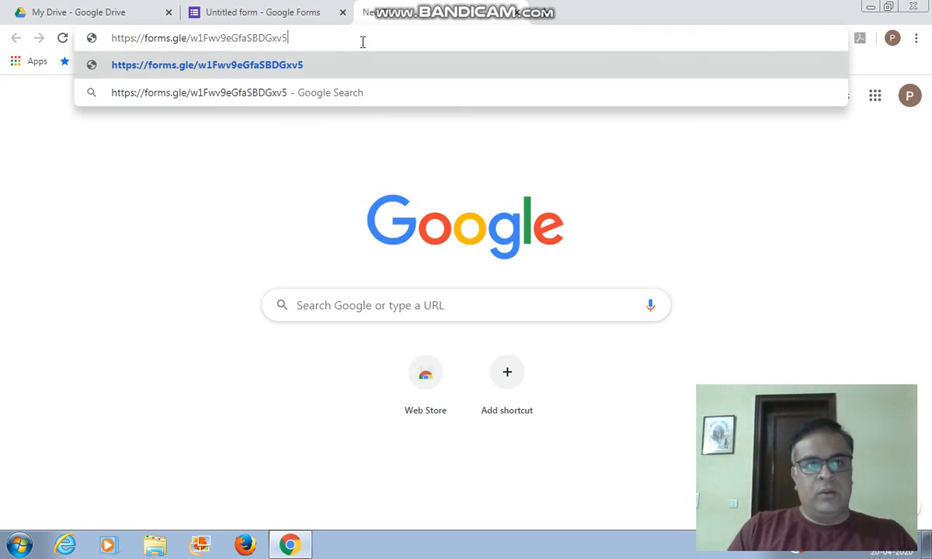
key(Return)
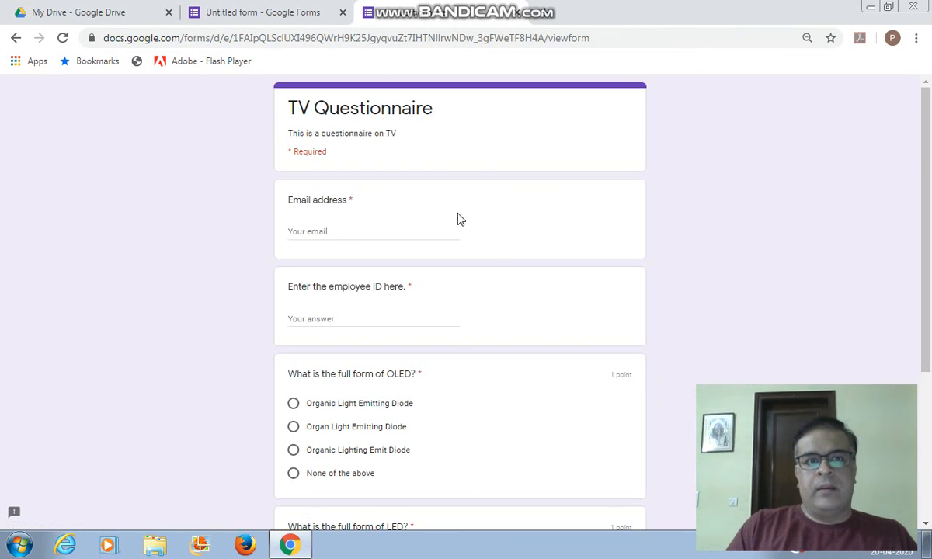
Fill in the respondent's email address from the saved suggestions and enter the employee ID.
click(348, 230)
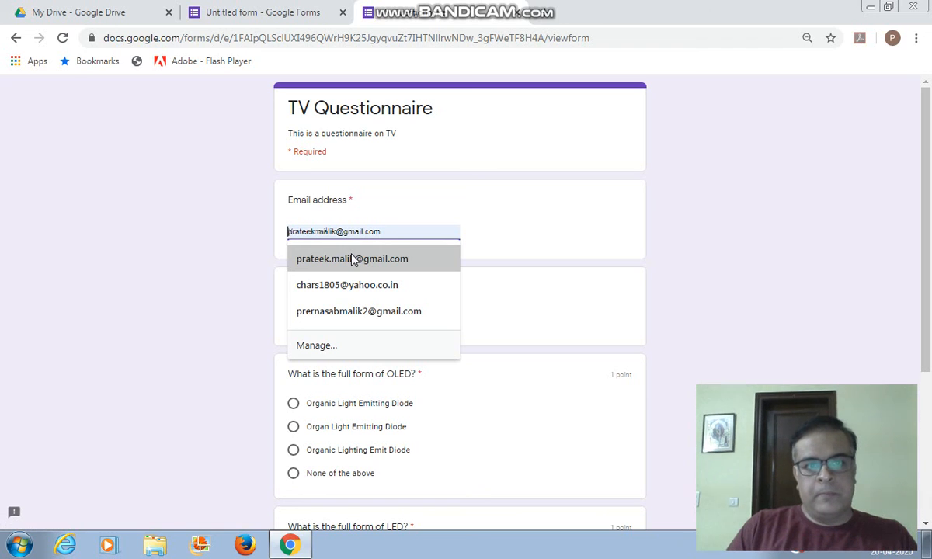
click(351, 258)
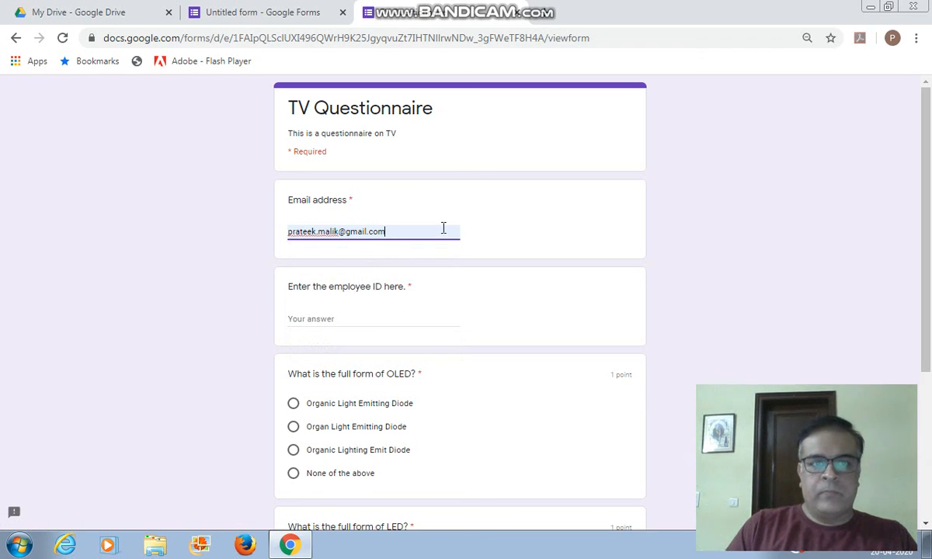
click(326, 324)
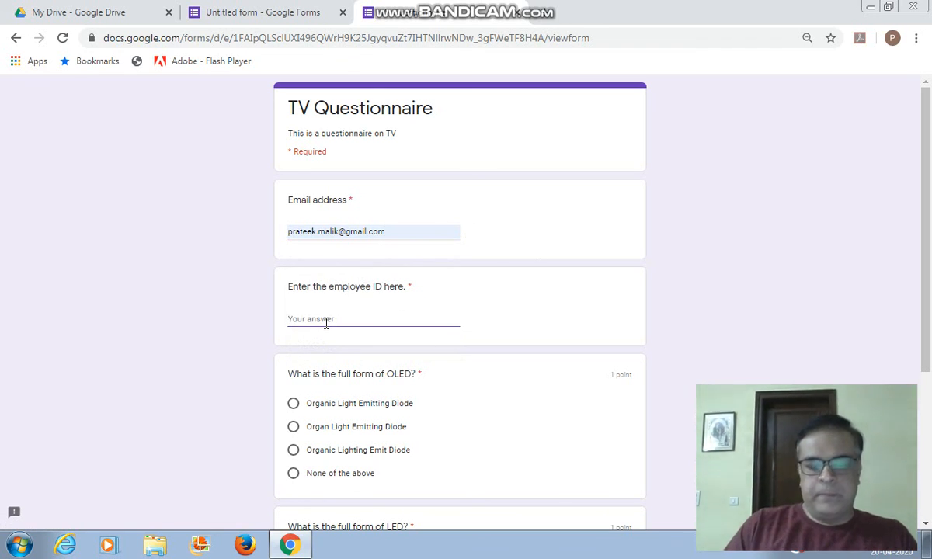
text(123456)
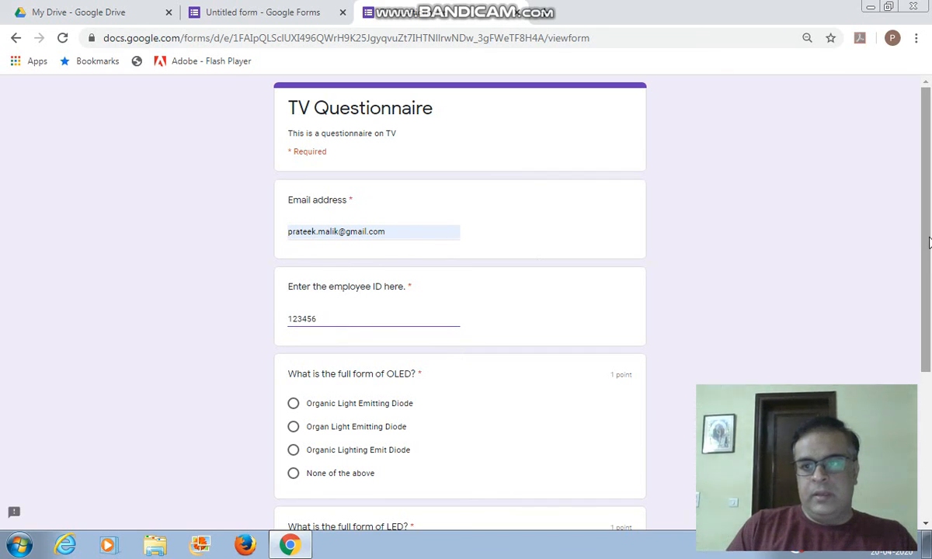
Answer the OLED full form question with "Organic Light Emitting Diode".
drag(926, 247, 926, 312)
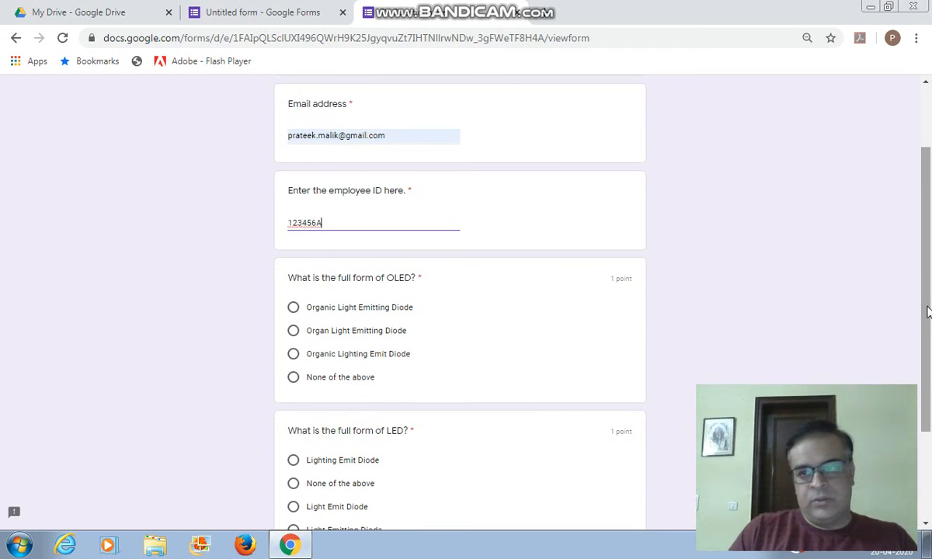
drag(926, 318, 925, 333)
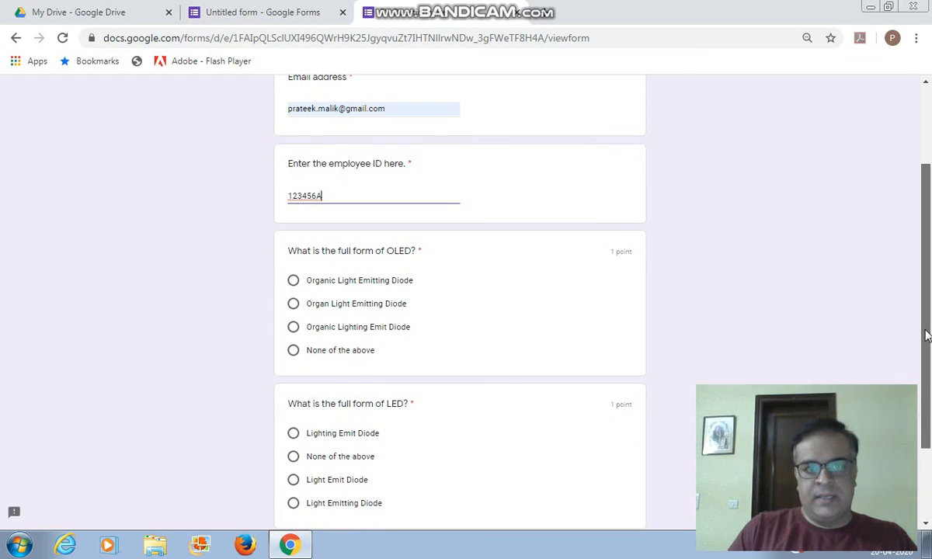
click(294, 282)
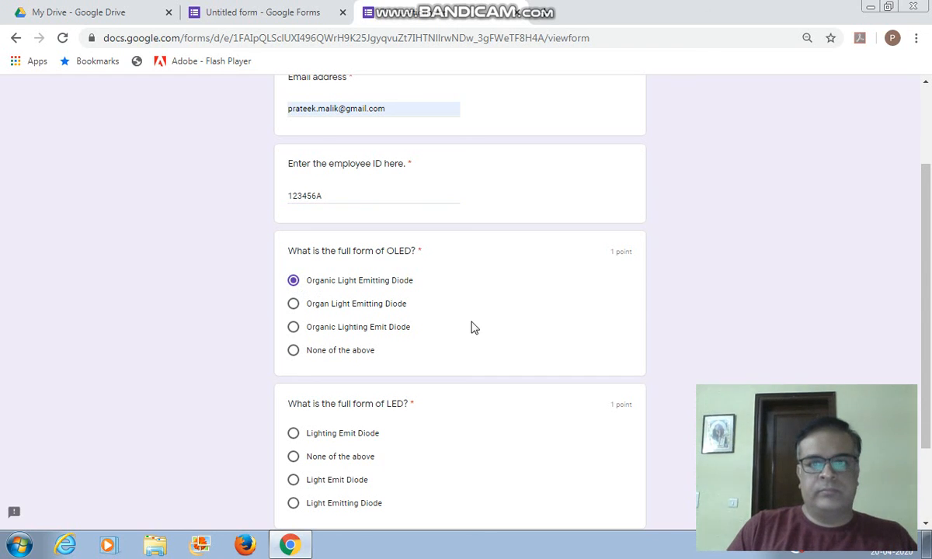
scroll(928, 276, down, 3)
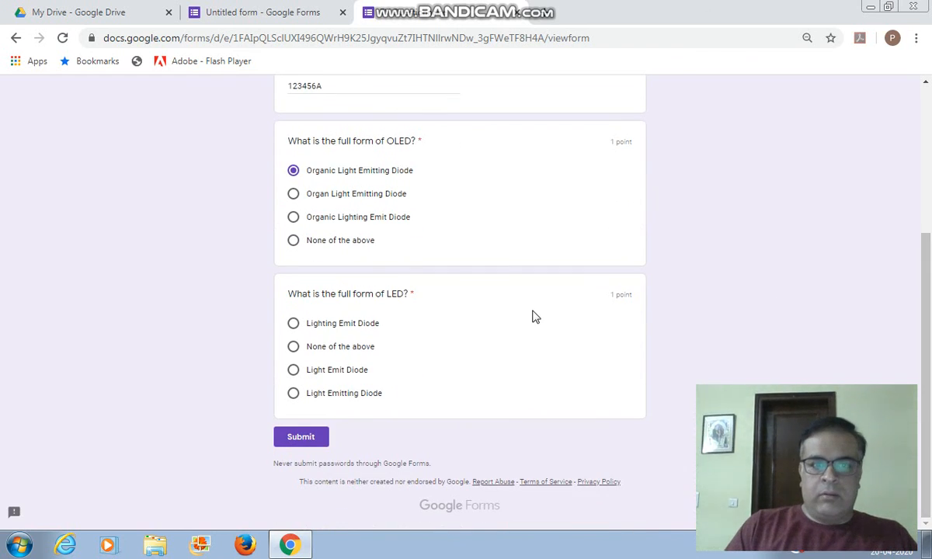